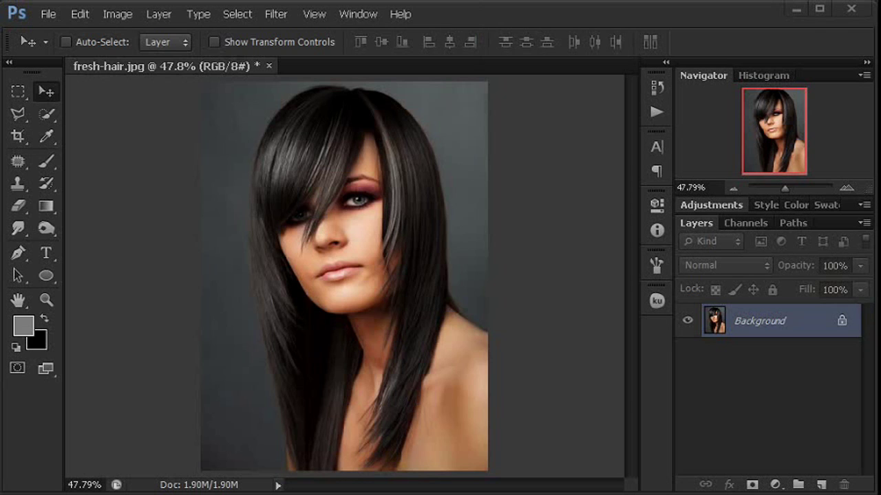
- Switch to the Eraser Tool and set its opacity to 14%
left_click(520, 17)
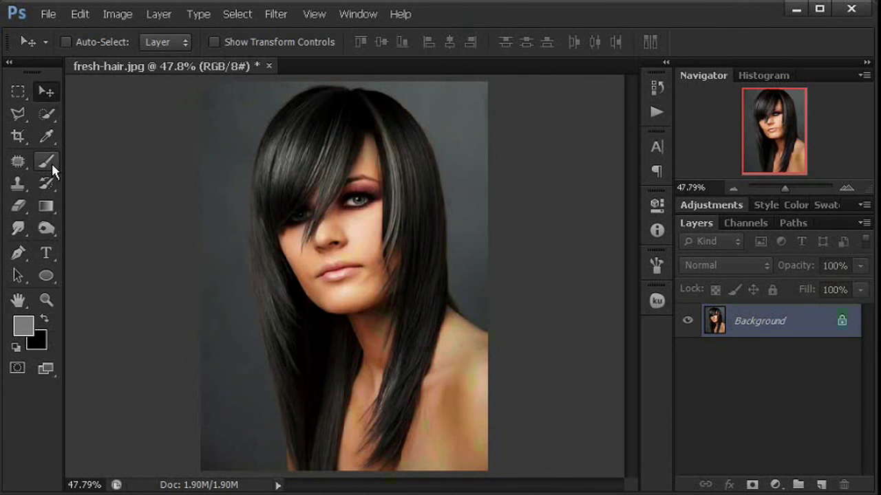
left_click(51, 163)
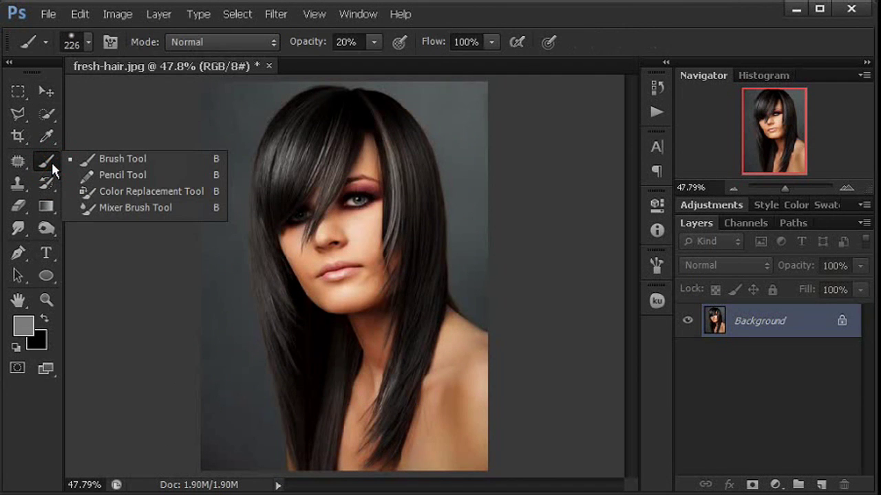
left_click(20, 206)
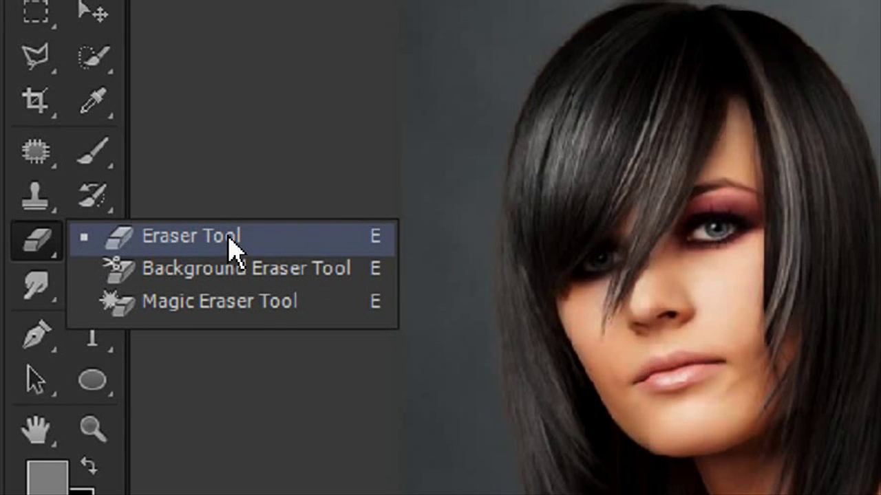
left_click(229, 241)
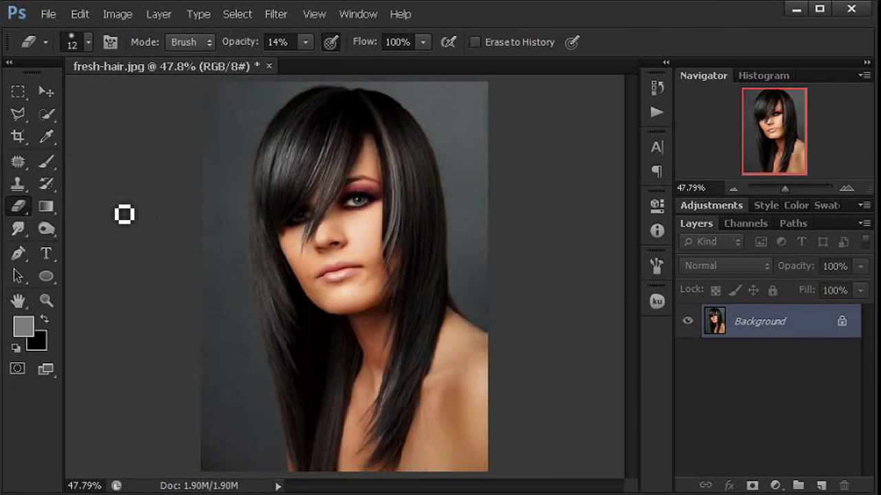
left_click(288, 41)
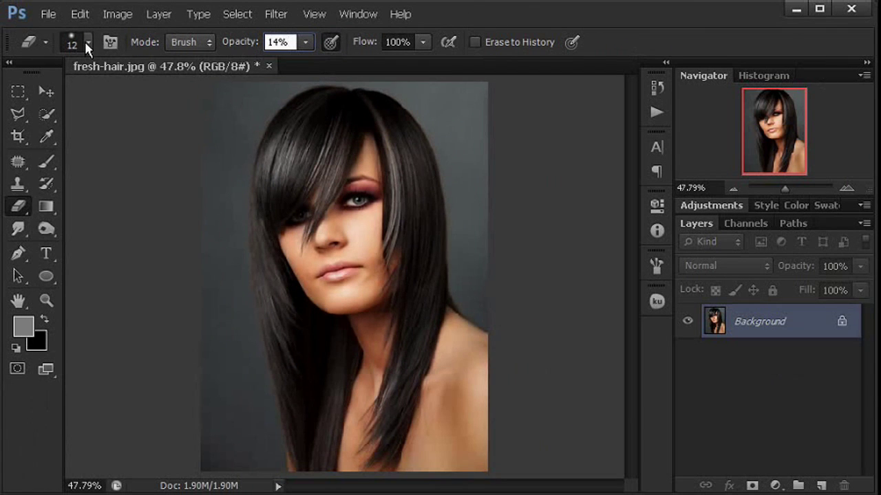
- Choose the soft 60 px brush preset for the eraser
left_click(87, 44)
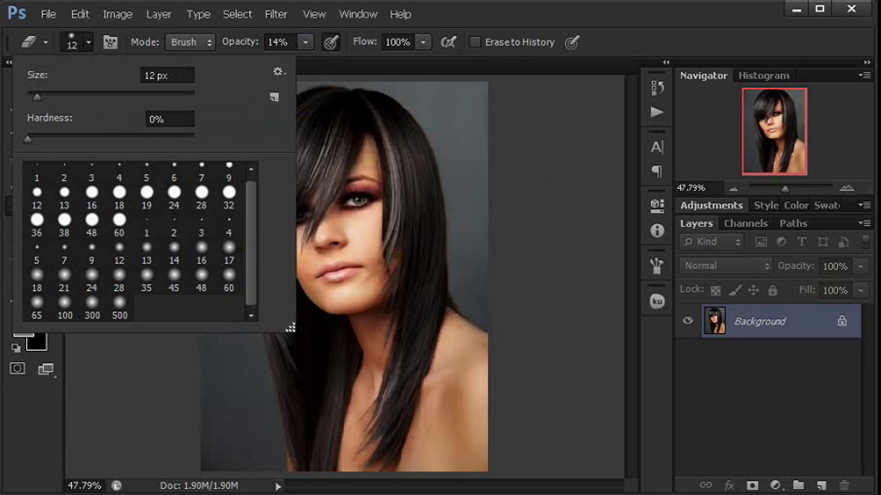
left_click(178, 76)
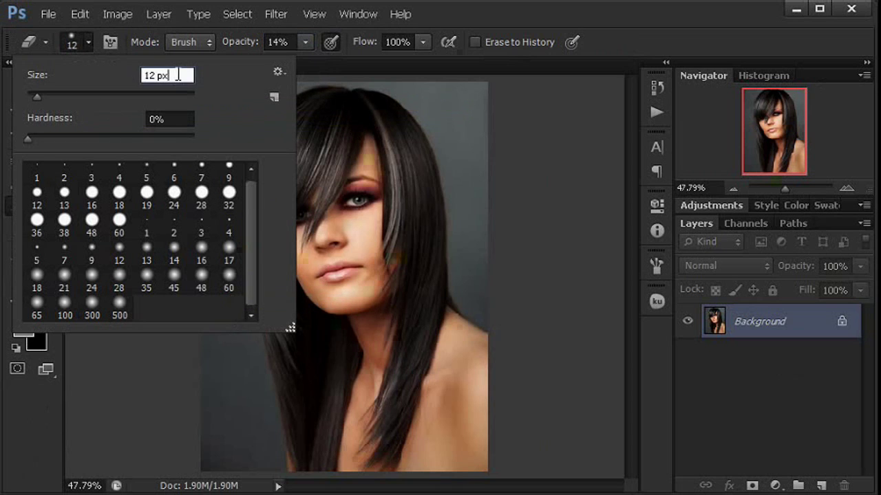
left_click(229, 278)
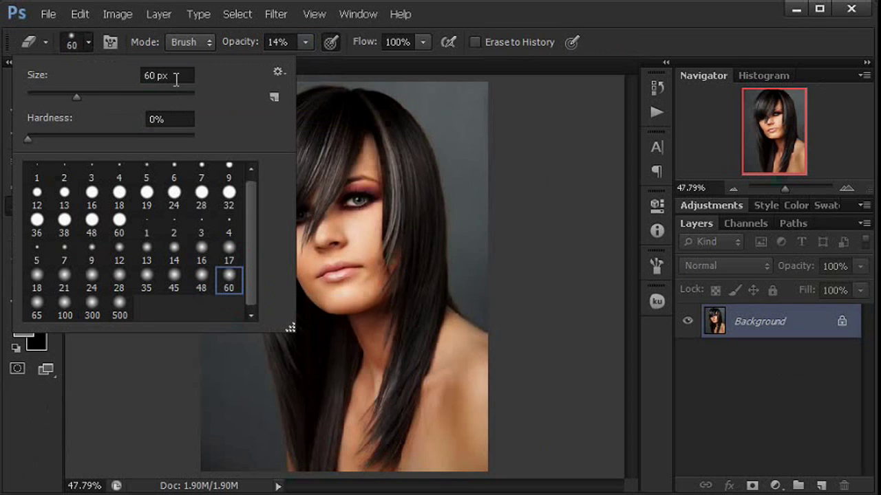
left_click(176, 77)
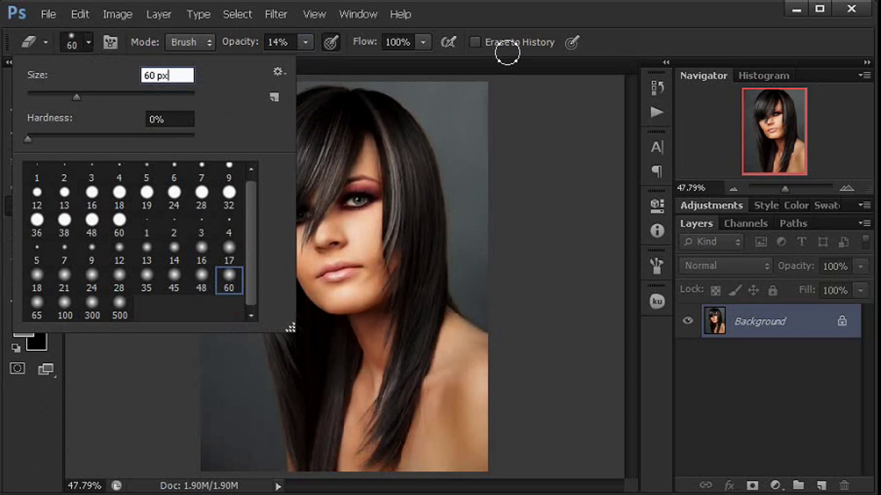
left_click(501, 13)
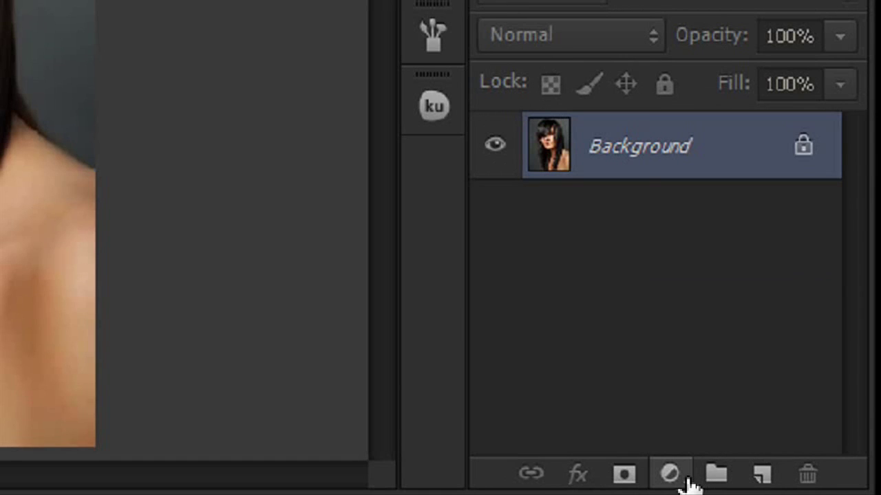
- Add a bright saturated orange Solid Color fill layer, Color Fill 1, over the photo
left_click(680, 475)
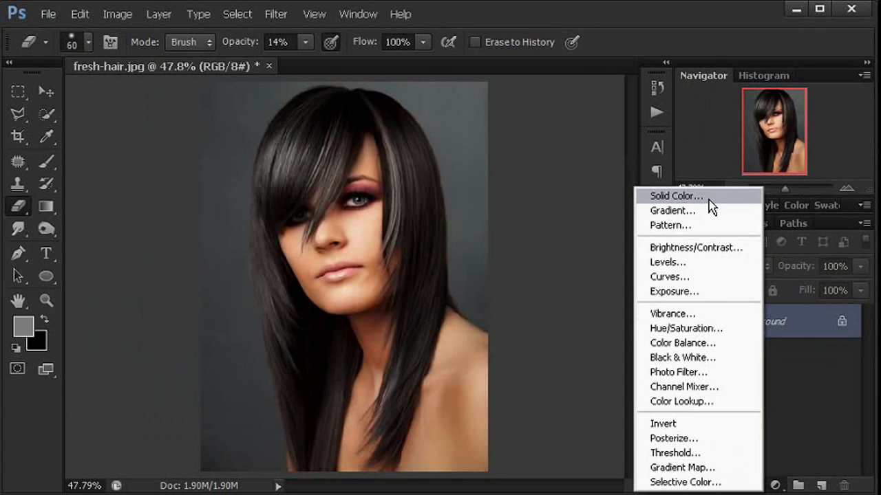
left_click(709, 199)
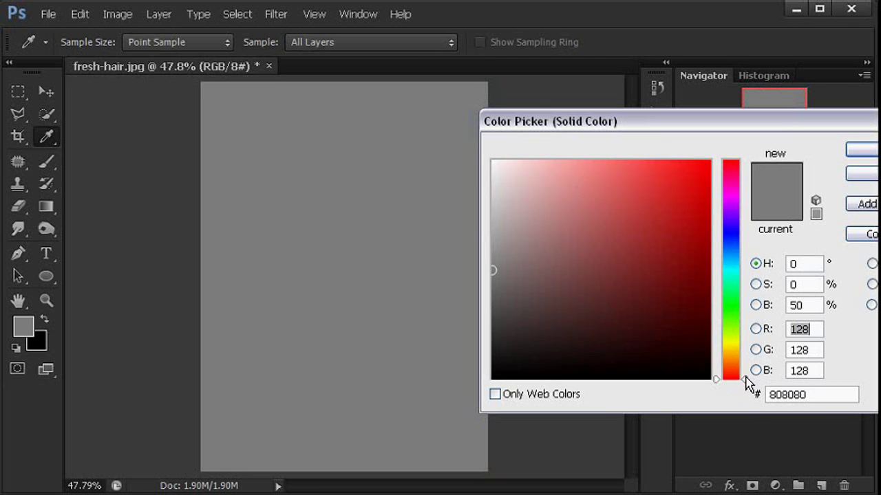
mouse_move(743, 381)
left_mouse_down()
mouse_move(742, 352)
mouse_move(742, 361)
left_mouse_up()
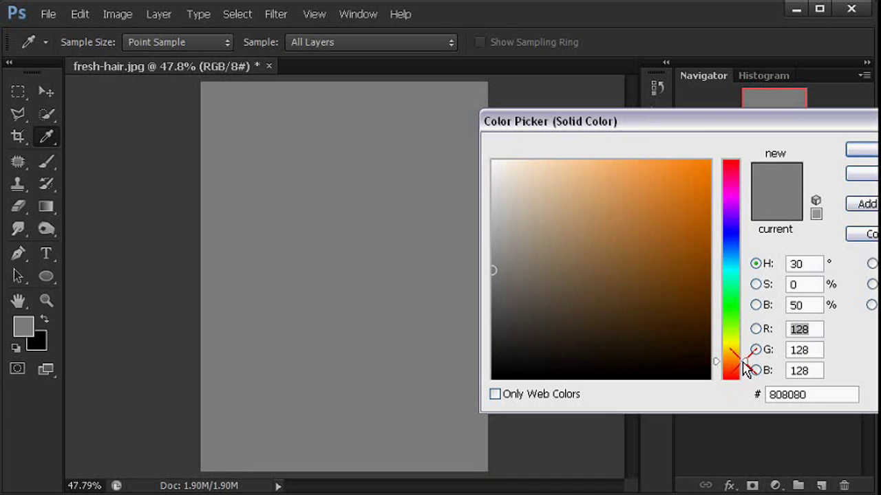
mouse_move(677, 192)
left_mouse_down()
mouse_move(702, 166)
mouse_move(702, 216)
mouse_move(698, 166)
left_mouse_up()
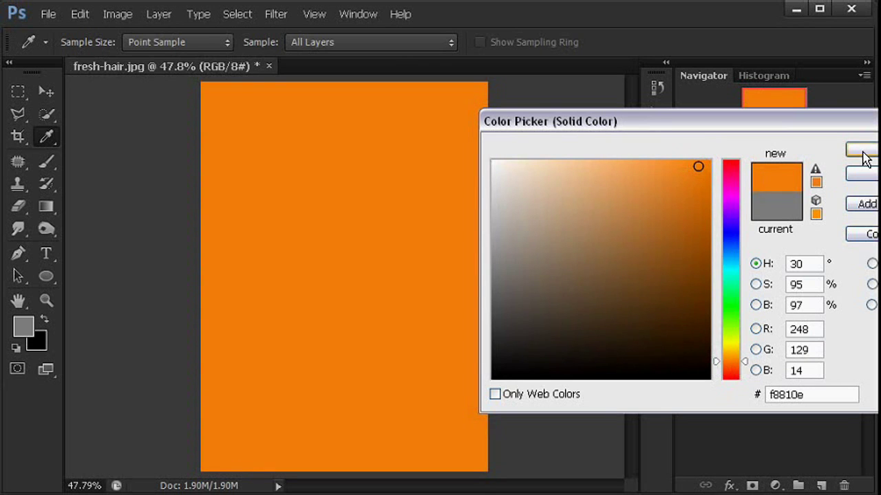
left_click(635, 147)
key("Return")
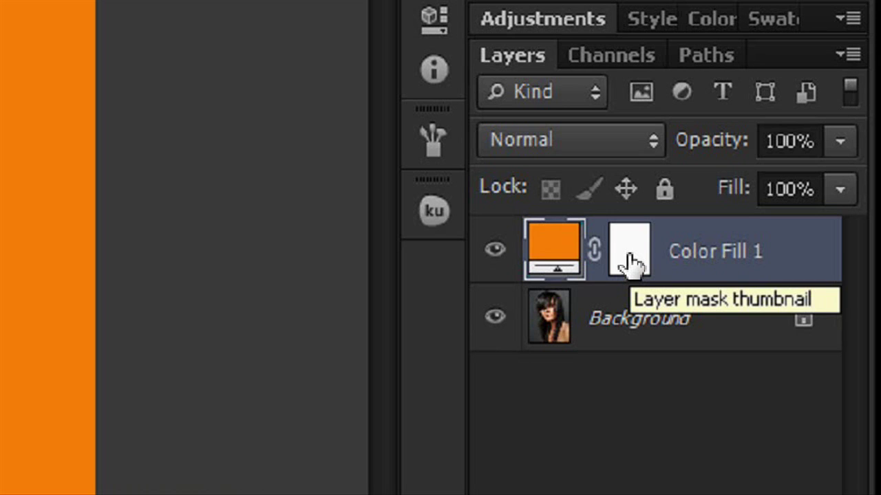
- Invert Color Fill 1's mask to black with Ctrl+I, hiding all the orange
left_click(631, 265)
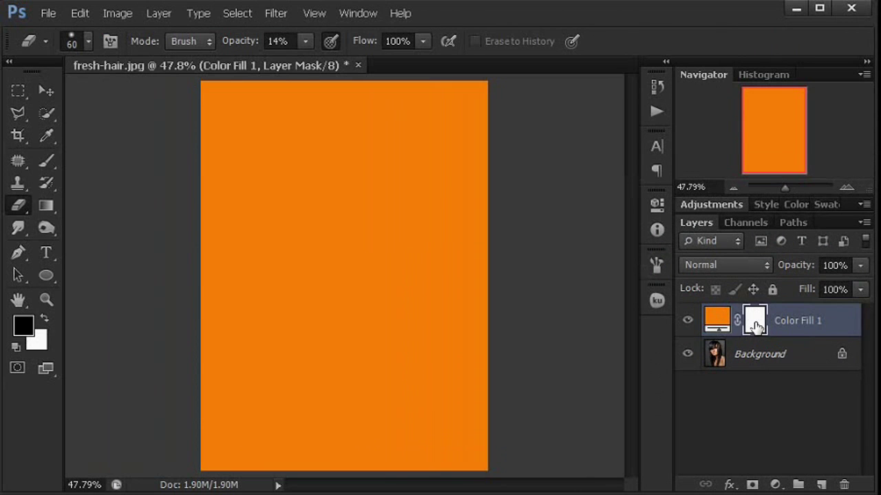
left_click(75, 19)
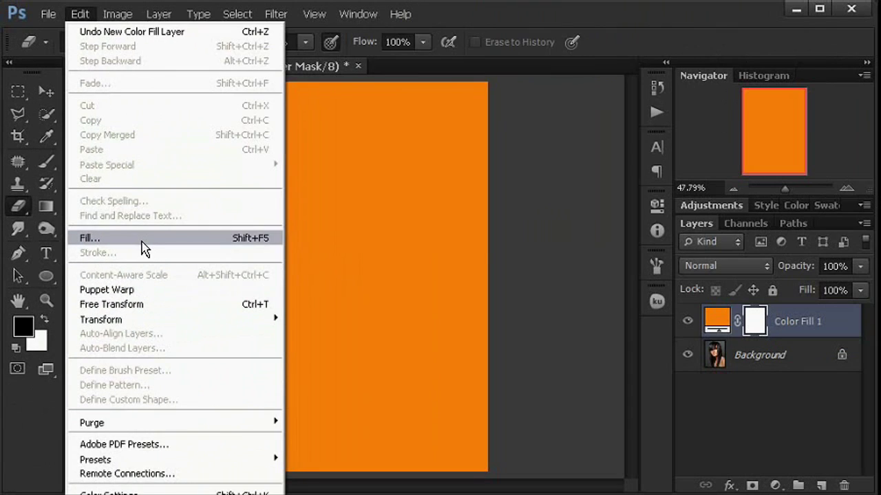
left_click(143, 242)
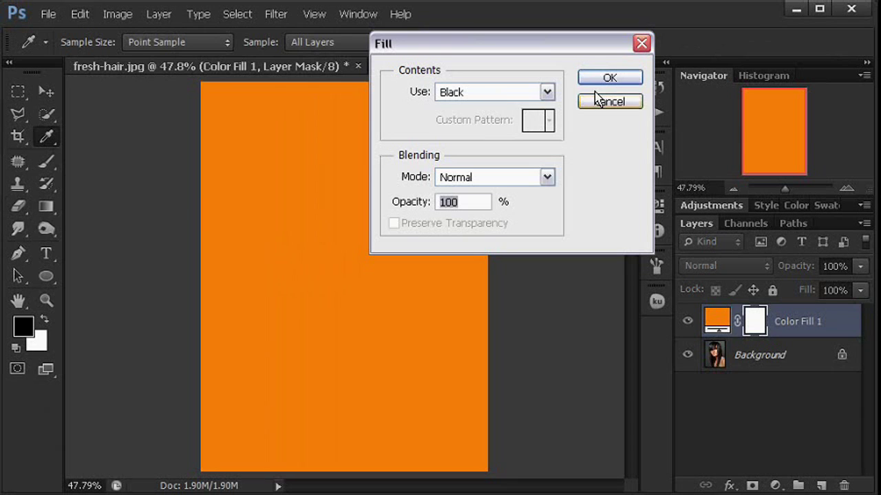
key("Escape")
key("e")
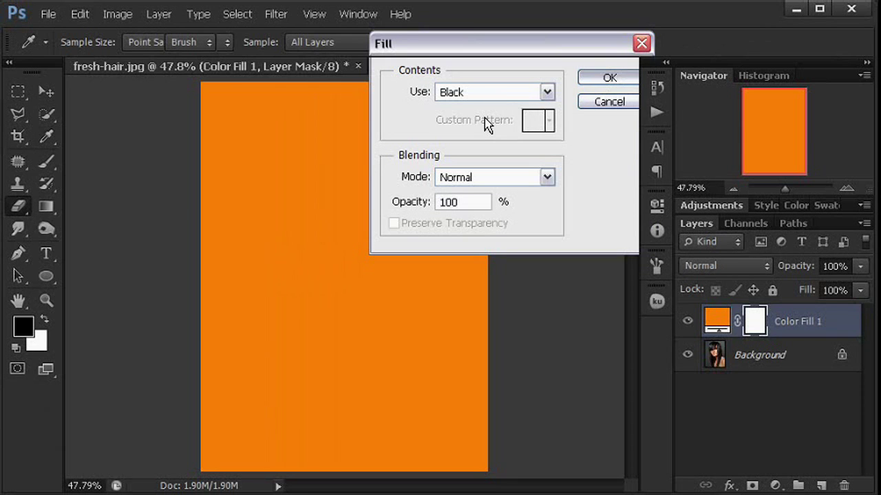
key("ctrl+i")
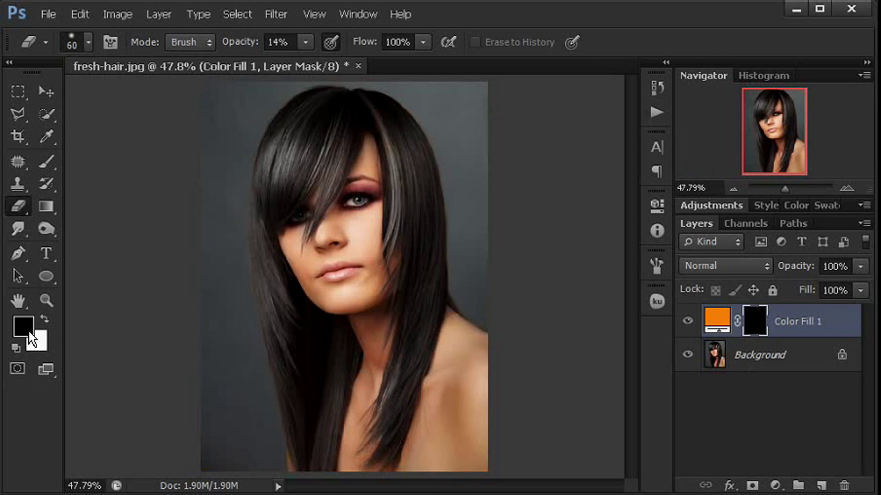
- Reveal orange tint on the left hair, crown, fringe and strands by the neck
left_click(364, 88)
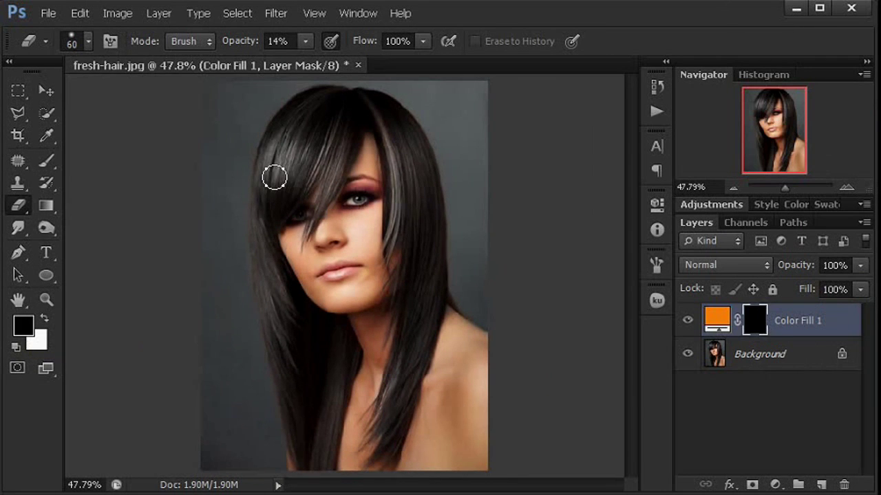
mouse_move(267, 192)
left_mouse_down()
mouse_move(271, 161)
mouse_move(320, 103)
mouse_move(284, 131)
mouse_move(328, 95)
mouse_move(268, 207)
mouse_move(324, 142)
mouse_move(285, 193)
mouse_move(341, 106)
mouse_move(285, 197)
left_mouse_up()
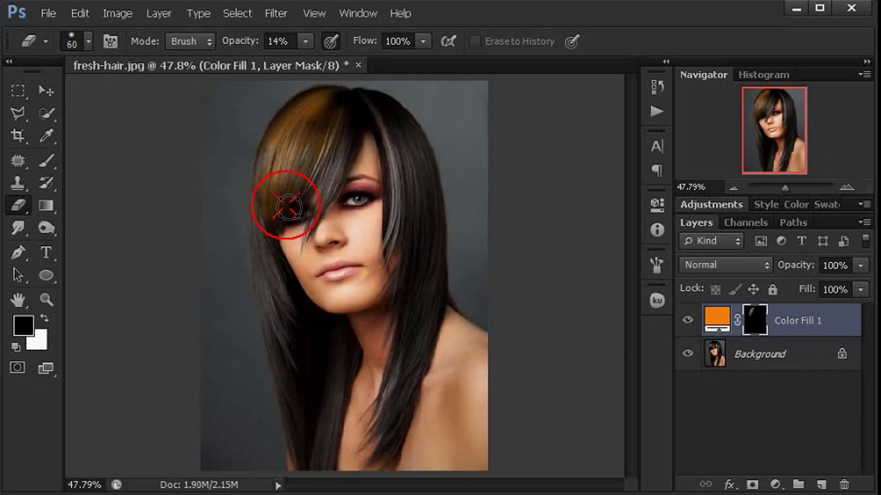
mouse_move(357, 117)
left_mouse_down()
mouse_move(333, 173)
mouse_move(338, 108)
mouse_move(310, 147)
mouse_move(338, 103)
mouse_move(306, 114)
mouse_move(269, 163)
left_mouse_up()
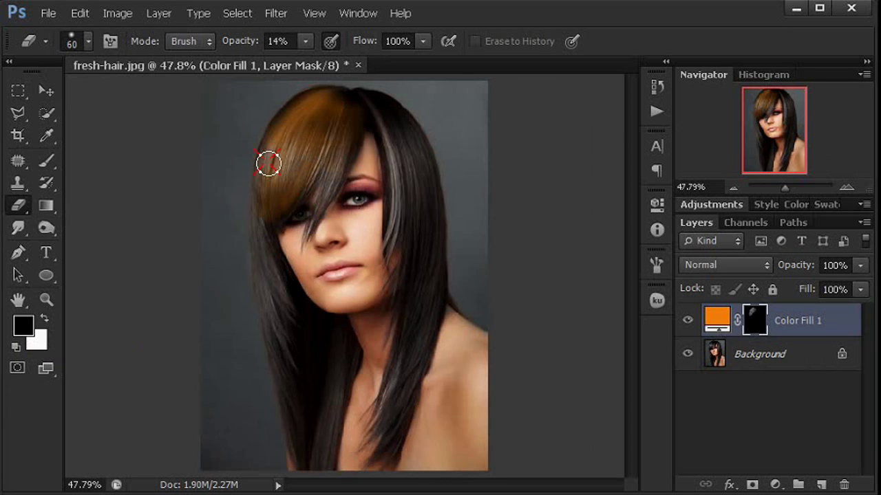
left_click_drag(261, 219, 300, 447)
mouse_move(311, 365)
left_mouse_down()
mouse_move(301, 348)
mouse_move(321, 397)
left_mouse_up()
mouse_move(281, 285)
left_mouse_down()
mouse_move(298, 305)
mouse_move(275, 271)
left_mouse_up()
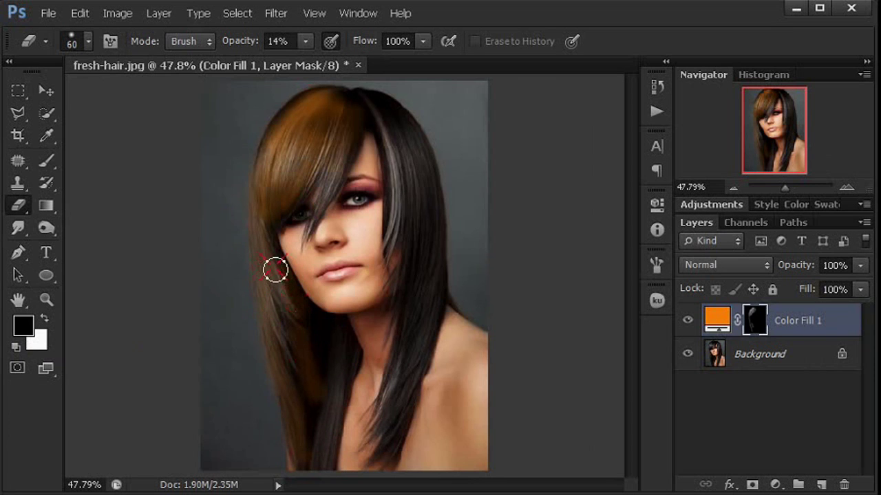
left_click_drag(330, 324, 332, 387)
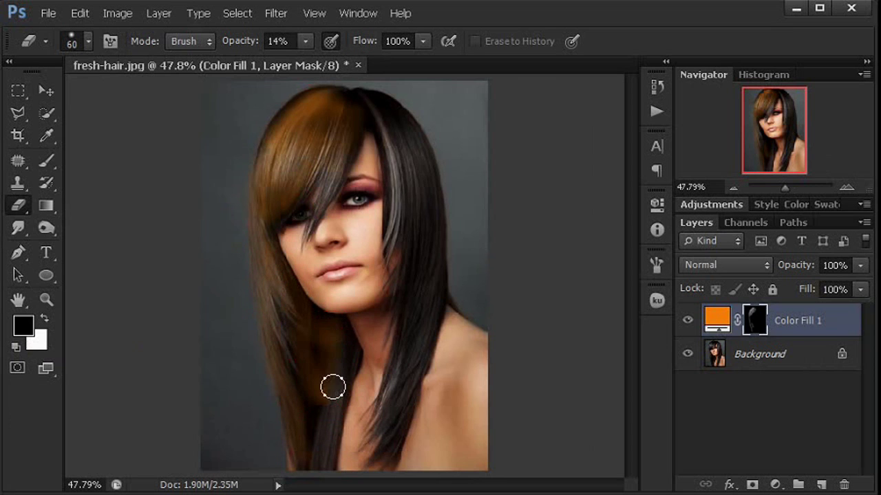
left_click(349, 351)
mouse_move(349, 351)
left_mouse_down()
mouse_move(324, 461)
mouse_move(325, 362)
mouse_move(295, 348)
mouse_move(309, 379)
left_mouse_up()
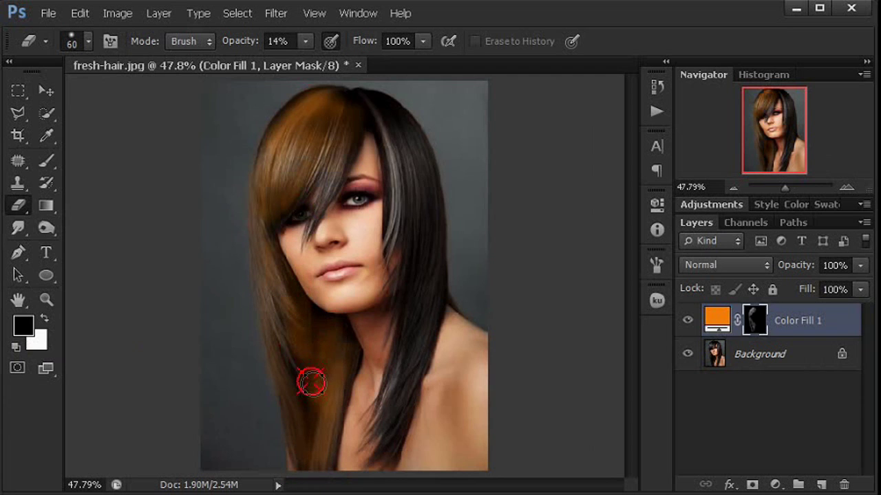
left_click_drag(349, 349, 324, 448)
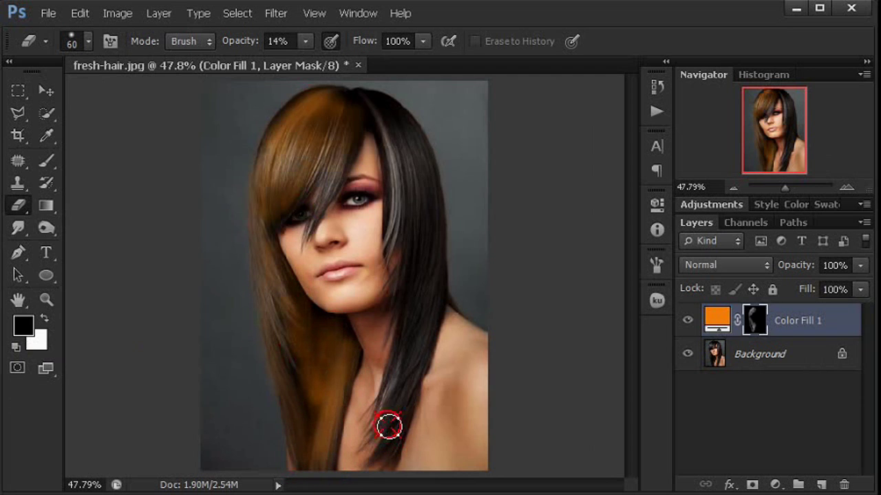
- Even out the tint on the fringe and the grey strand right of the face
mouse_move(419, 358)
left_mouse_down()
mouse_move(403, 393)
mouse_move(422, 222)
mouse_move(393, 131)
mouse_move(335, 92)
mouse_move(301, 109)
mouse_move(344, 131)
mouse_move(369, 106)
mouse_move(409, 152)
mouse_move(358, 101)
mouse_move(375, 116)
mouse_move(402, 119)
mouse_move(344, 106)
mouse_move(314, 145)
mouse_move(344, 118)
mouse_move(287, 164)
left_mouse_up()
left_click_drag(357, 127, 334, 169)
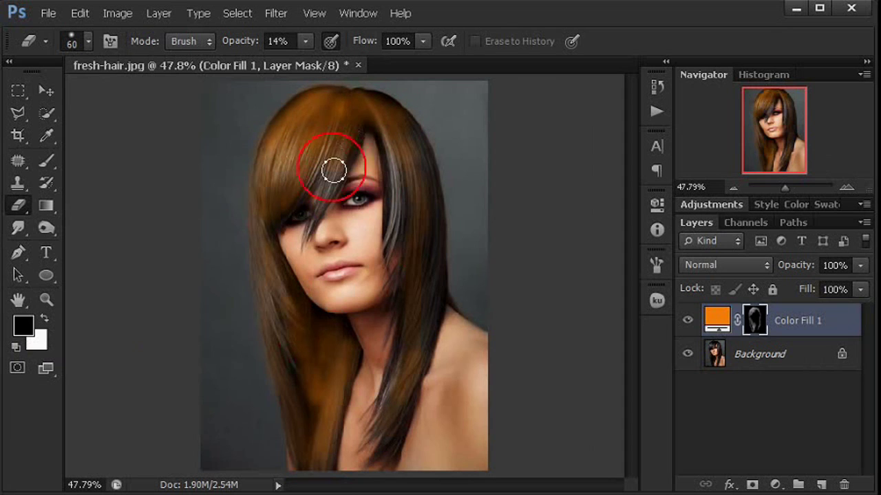
left_click_drag(349, 140, 330, 181)
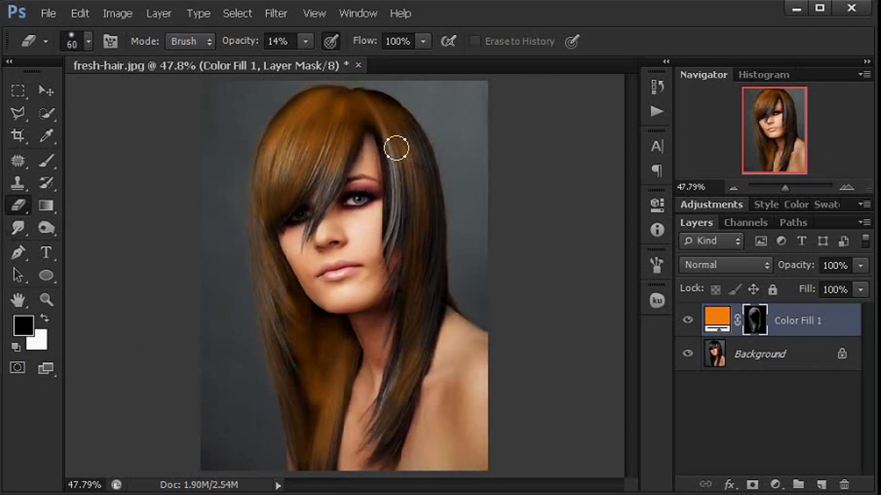
left_click_drag(396, 148, 399, 222)
left_click_drag(411, 189, 412, 228)
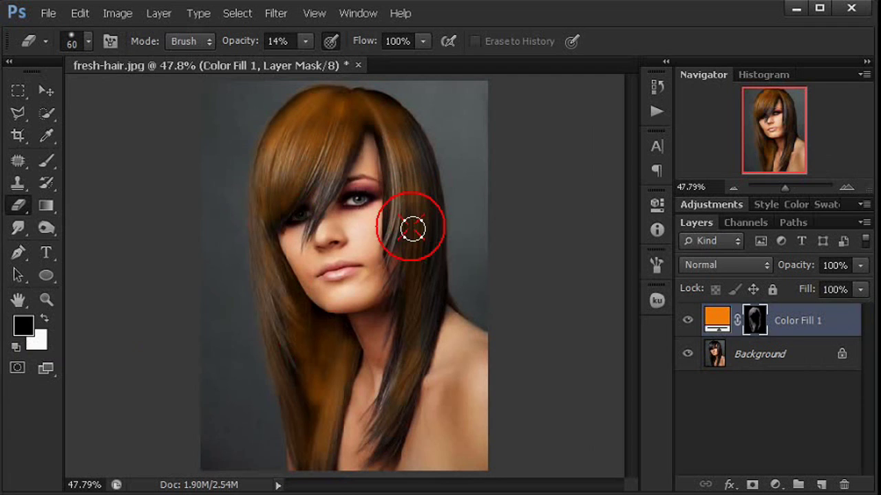
left_click_drag(417, 147, 436, 352)
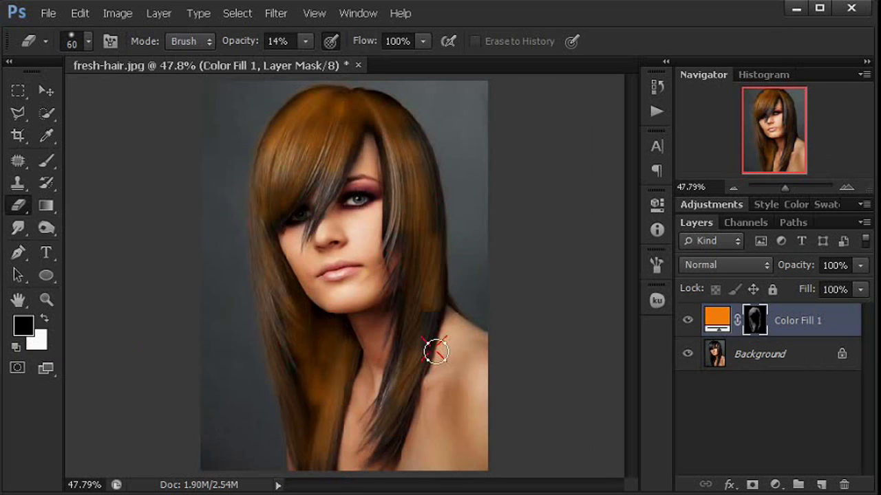
left_click_drag(442, 289, 426, 169)
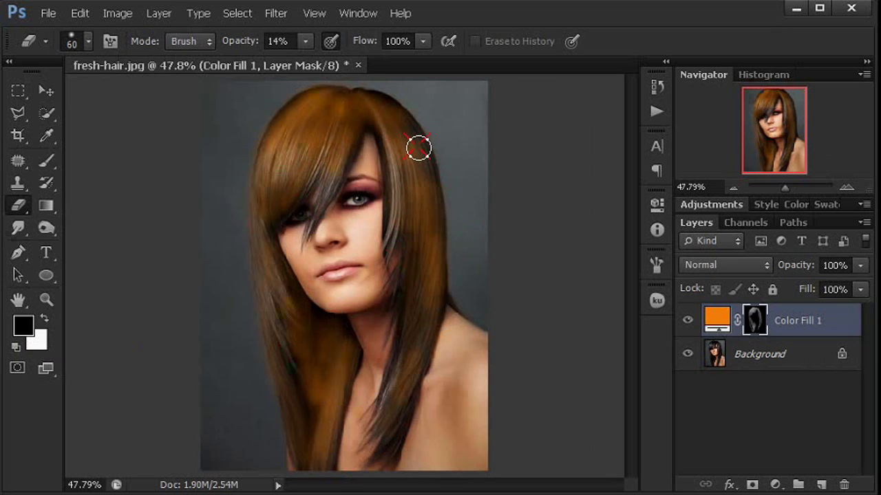
- Smooth the tint on the left hair and remove greenish spots from the upper hair
left_click(337, 97)
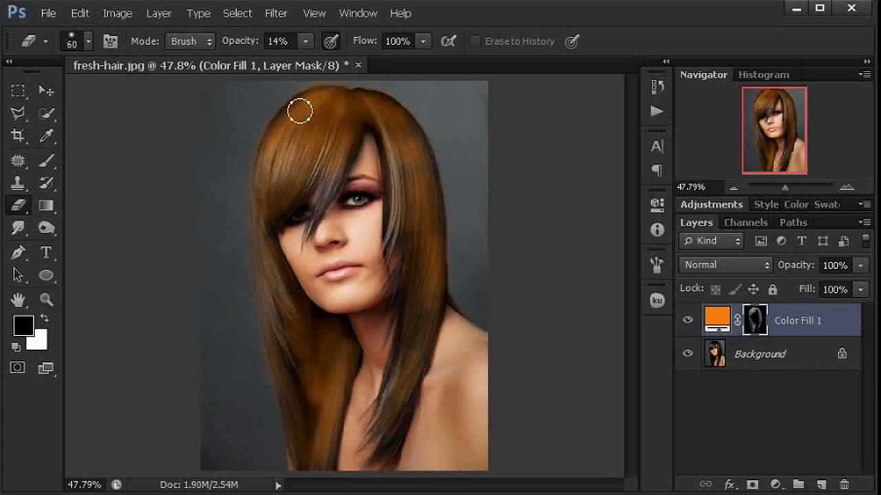
left_click_drag(298, 310, 301, 403)
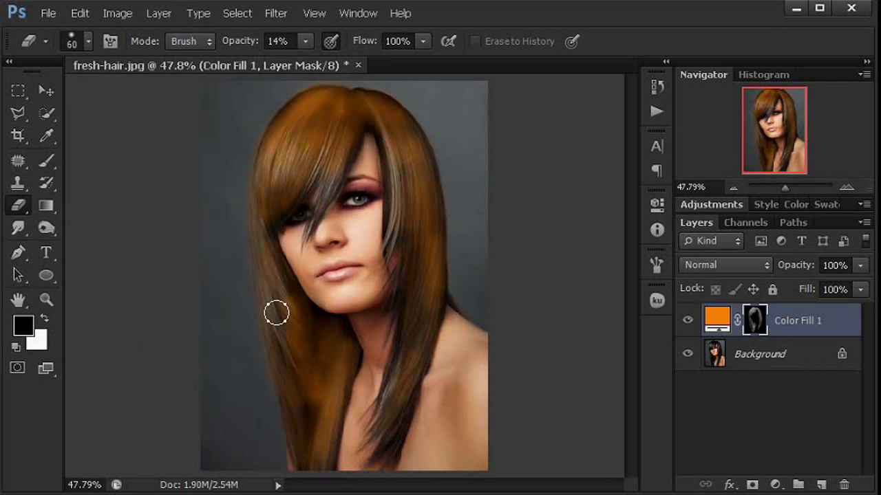
left_click_drag(275, 311, 310, 451)
left_click_drag(294, 390, 303, 444)
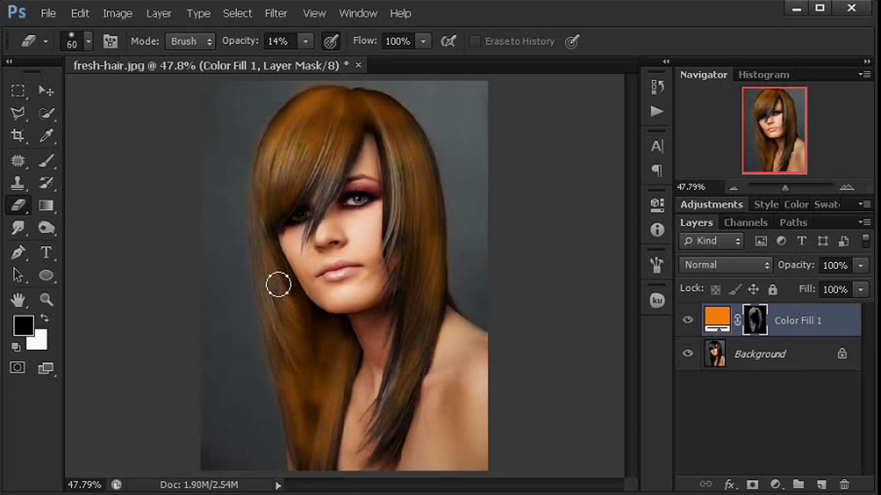
left_click_drag(277, 285, 297, 319)
left_click_drag(272, 260, 285, 295)
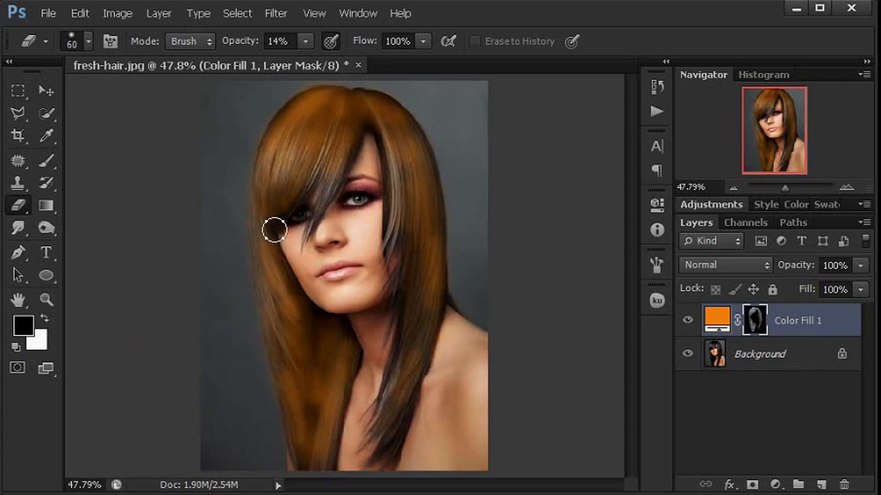
left_click_drag(273, 230, 309, 163)
- Retouch the mask on the right strand, parting, crown and hair edge by the neck
left_click(391, 226)
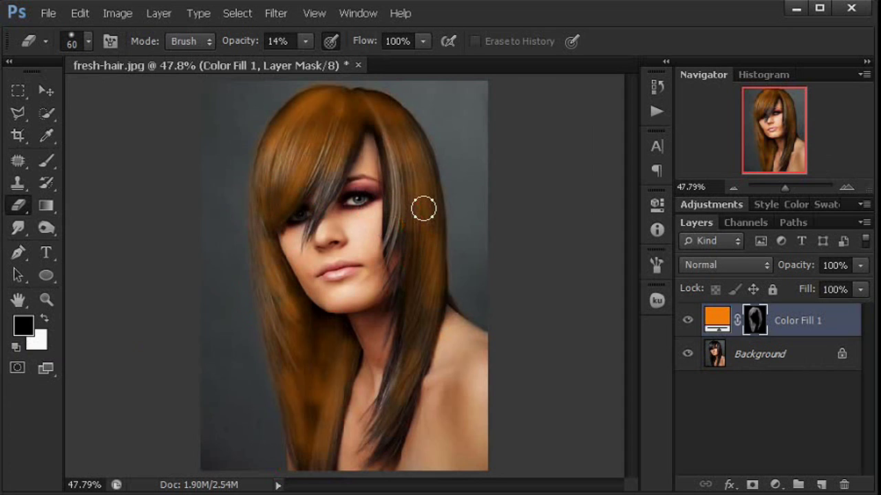
left_click_drag(414, 282, 395, 387)
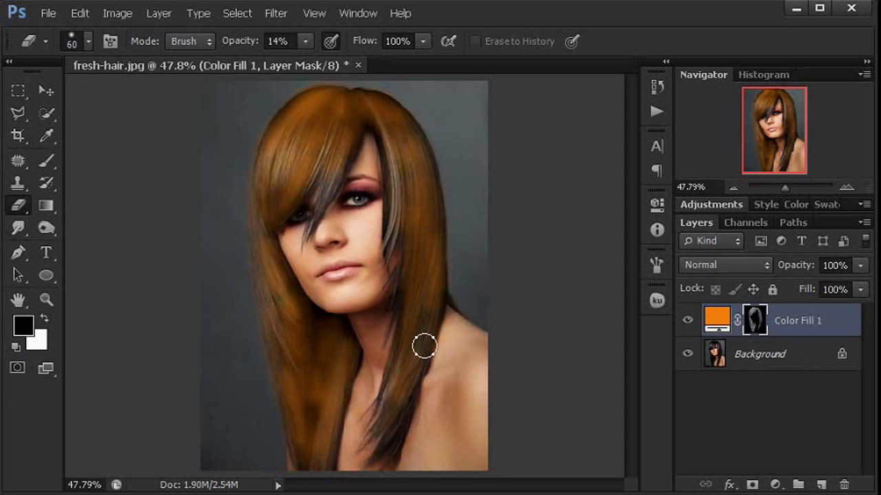
left_click_drag(423, 346, 390, 448)
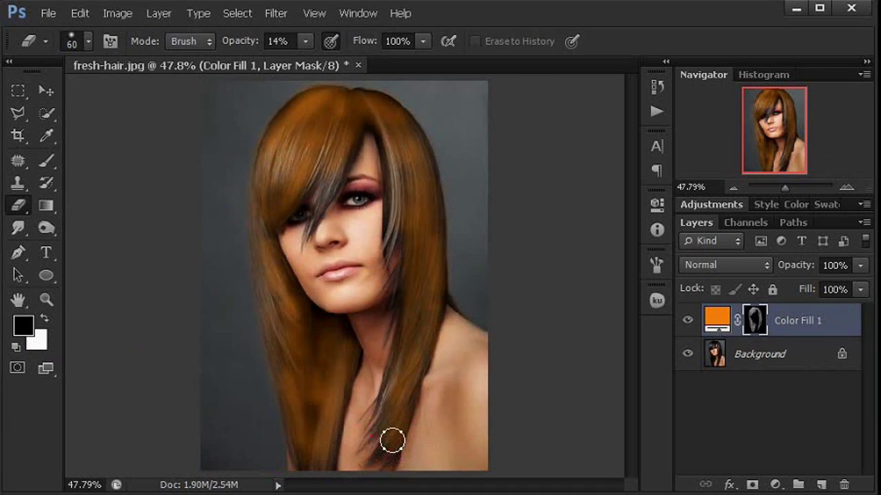
left_click_drag(403, 310, 403, 260)
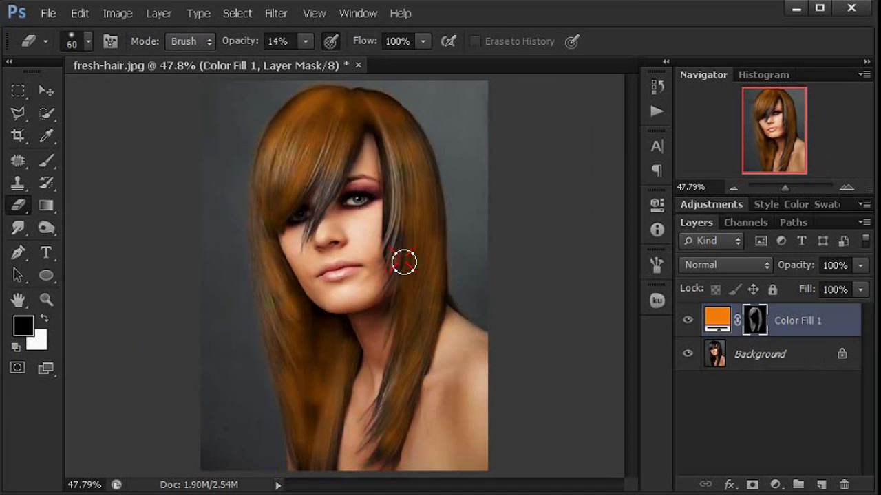
left_click(409, 172)
left_click_drag(409, 172, 407, 147)
left_click(385, 135)
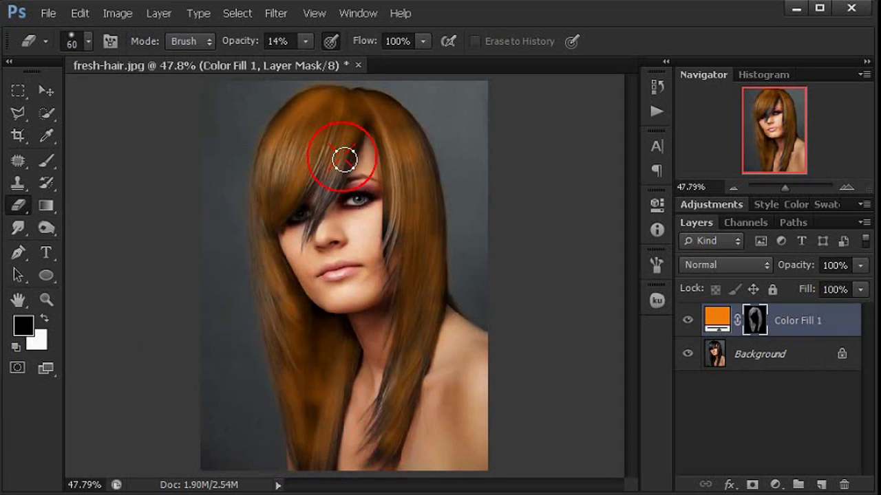
mouse_move(344, 153)
left_mouse_down()
mouse_move(332, 176)
mouse_move(277, 190)
left_mouse_up()
left_click(441, 289)
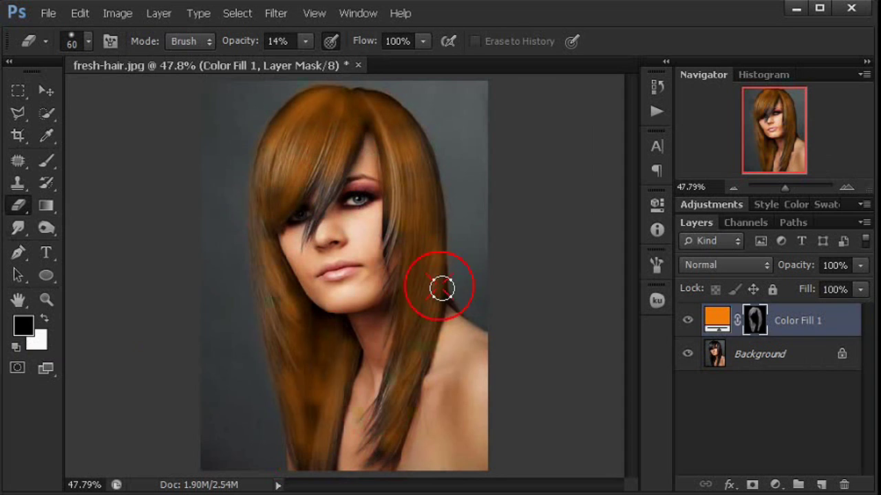
left_click(415, 132)
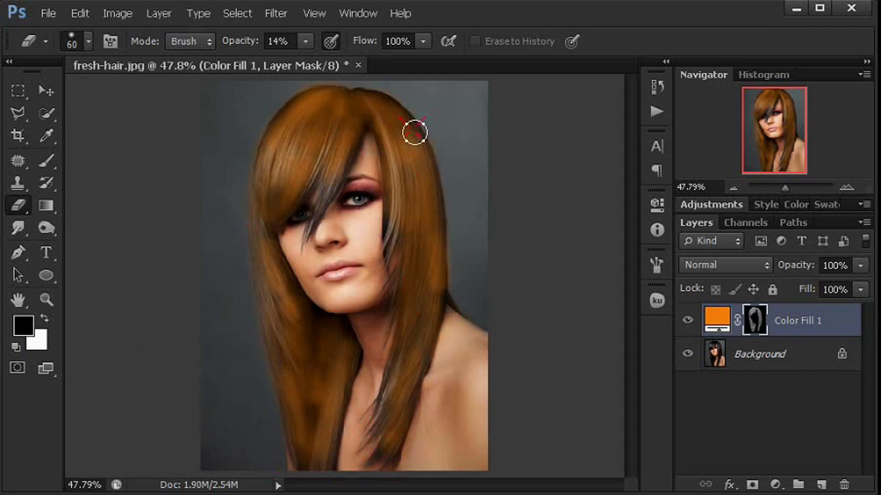
left_click(366, 99)
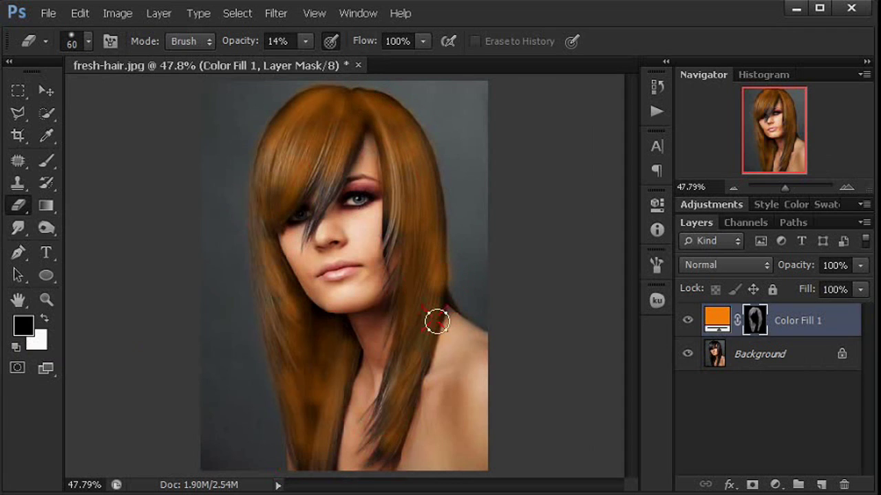
left_click_drag(437, 322, 431, 366)
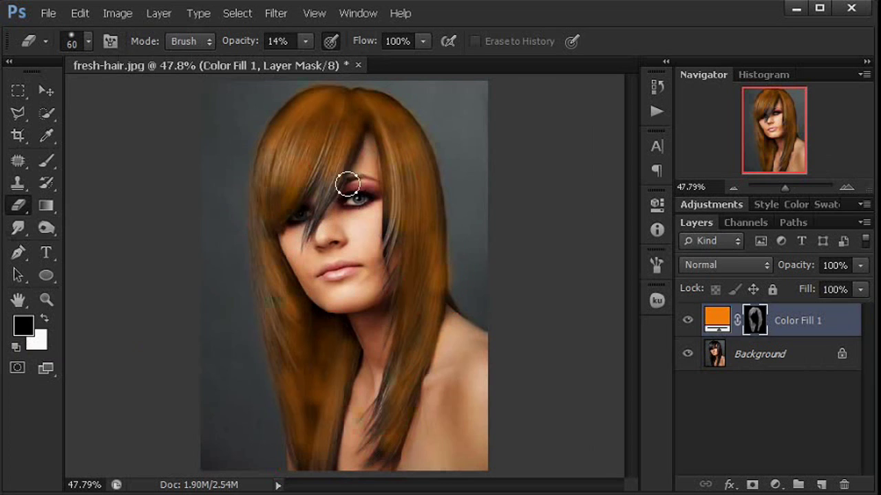
- Shrink the eraser brush and refine the mask over the left eye and hair top
left_click(90, 41)
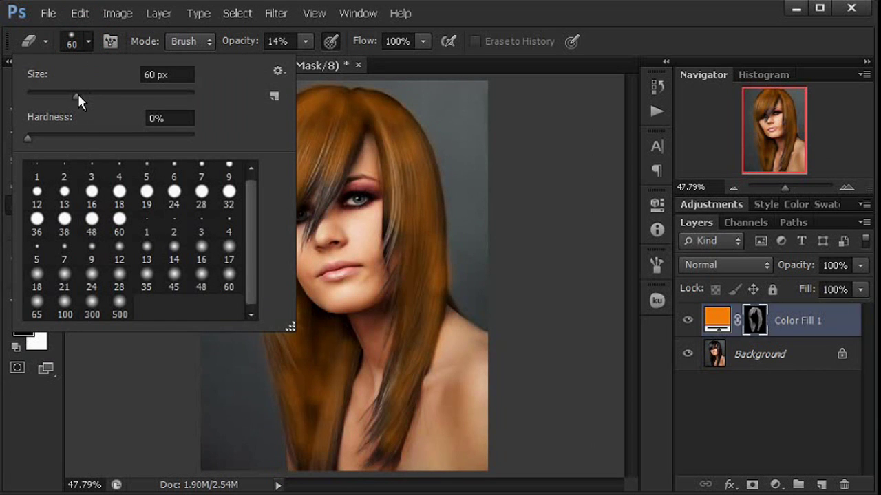
left_click_drag(77, 94, 38, 95)
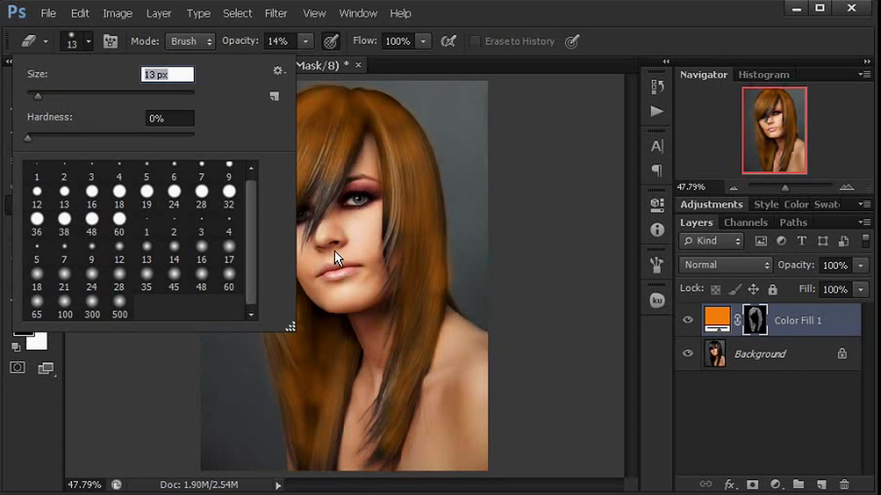
left_click(343, 195)
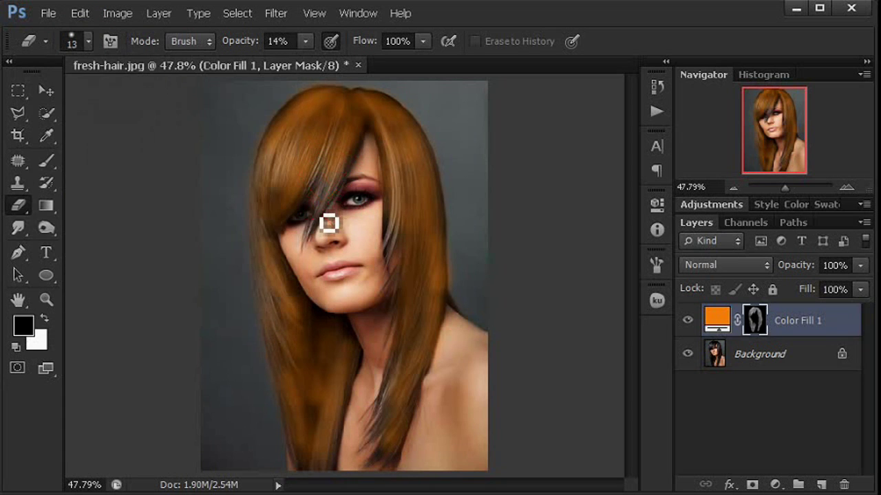
left_click(333, 202)
mouse_move(340, 208)
left_mouse_down()
mouse_move(322, 239)
mouse_move(364, 154)
left_mouse_up()
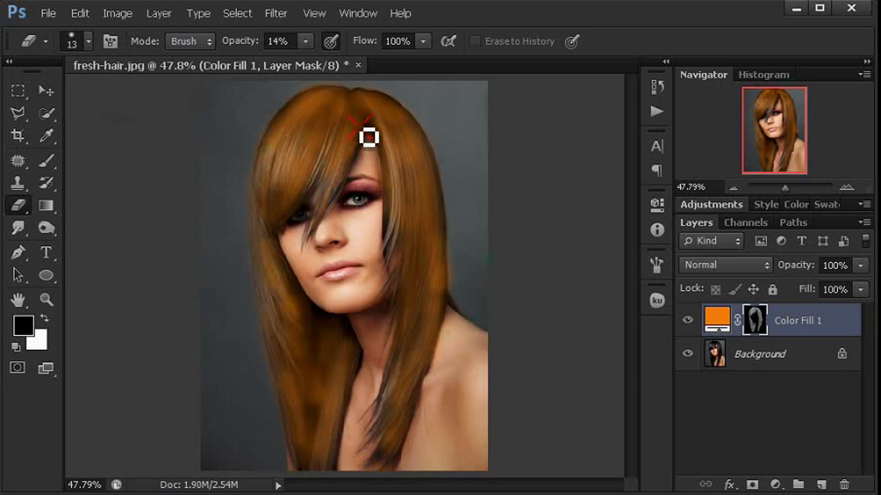
mouse_move(282, 114)
left_mouse_down()
mouse_move(294, 125)
mouse_move(285, 134)
left_mouse_up()
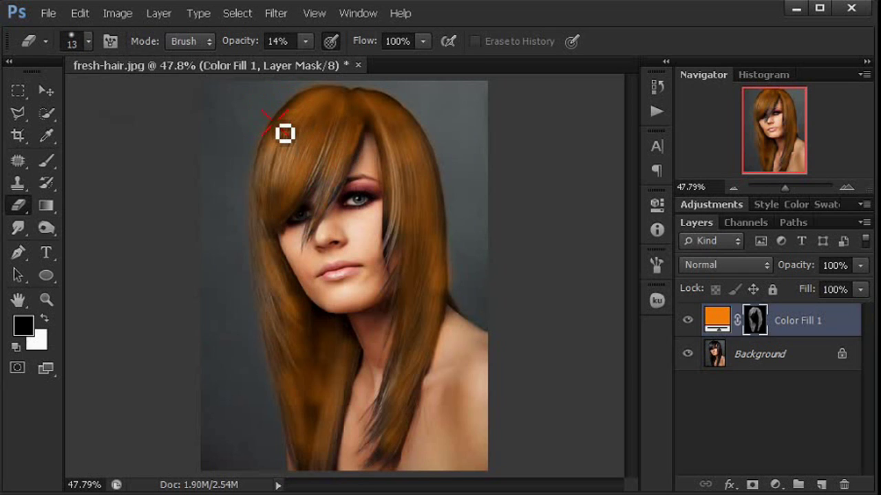
- Refine the right hair edge and clean tint from the cheek and under the eye
left_click_drag(442, 367, 418, 406)
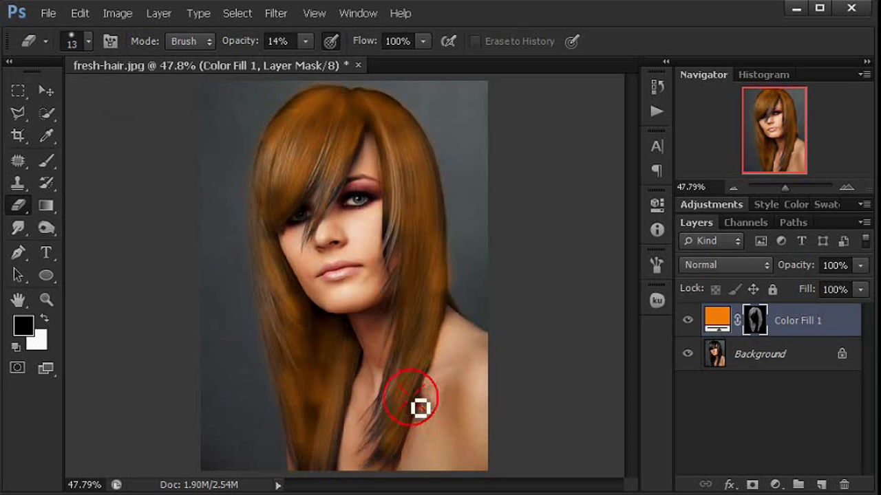
mouse_move(452, 313)
left_mouse_down()
mouse_move(452, 253)
mouse_move(413, 255)
left_mouse_up()
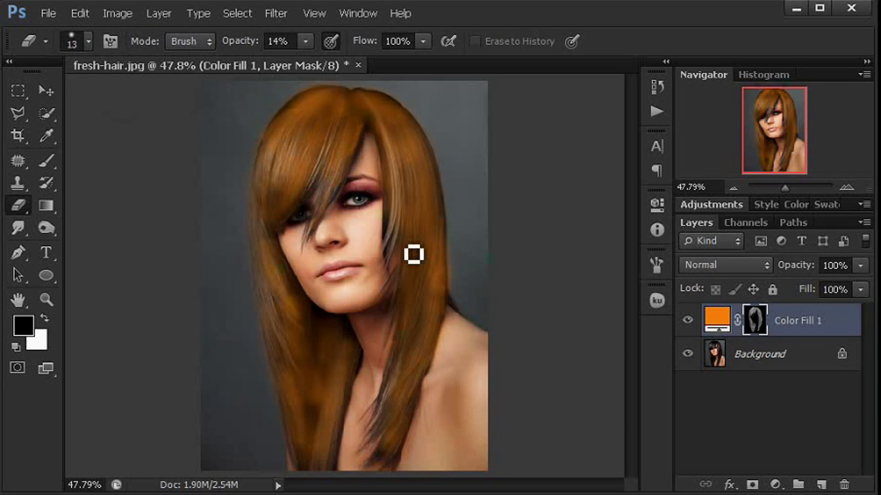
left_click_drag(386, 225, 395, 251)
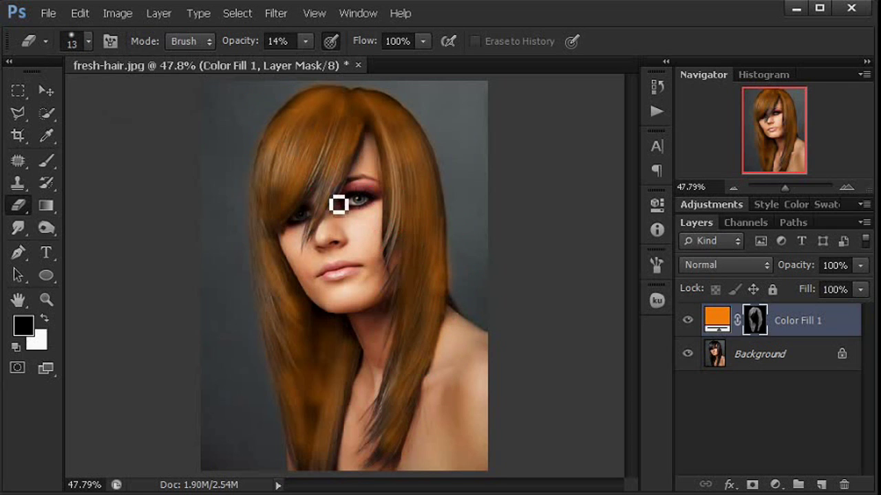
left_click_drag(338, 203, 314, 240)
left_click(316, 240)
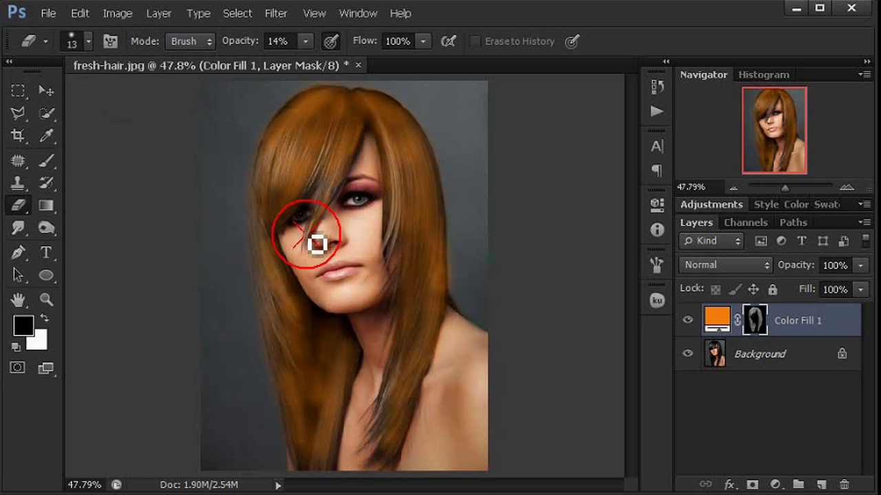
left_click_drag(332, 183, 325, 198)
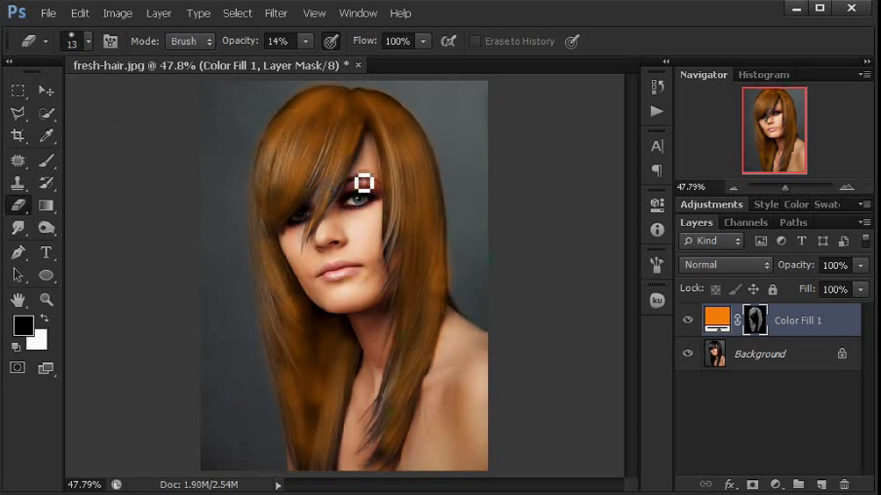
left_click_drag(341, 159, 362, 181)
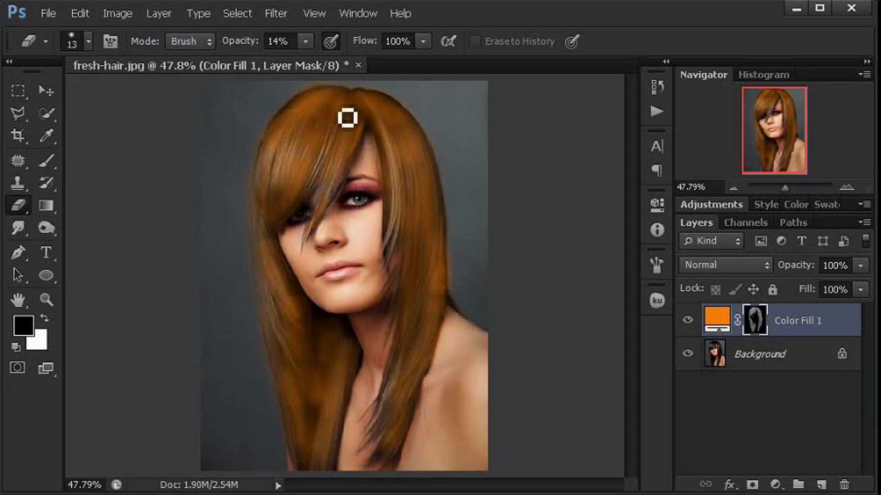
left_click_drag(309, 112, 291, 124)
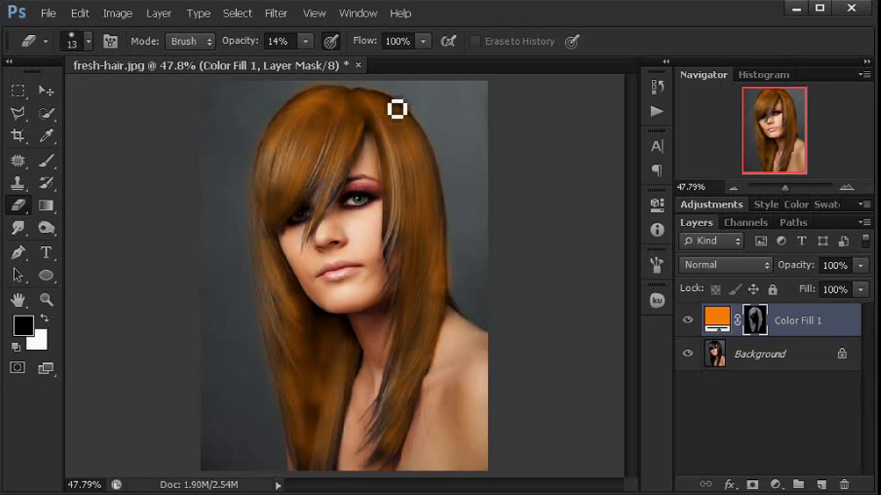
left_click(385, 100)
- Extend the orange tint over the shoulder, neck and lower hair strands
mouse_move(411, 374)
left_mouse_down()
mouse_move(419, 383)
mouse_move(402, 466)
mouse_move(377, 469)
mouse_move(395, 466)
mouse_move(384, 469)
mouse_move(393, 474)
mouse_move(390, 452)
left_mouse_up()
left_click_drag(391, 410, 384, 438)
mouse_move(409, 399)
left_mouse_down()
mouse_move(405, 375)
mouse_move(392, 403)
left_mouse_up()
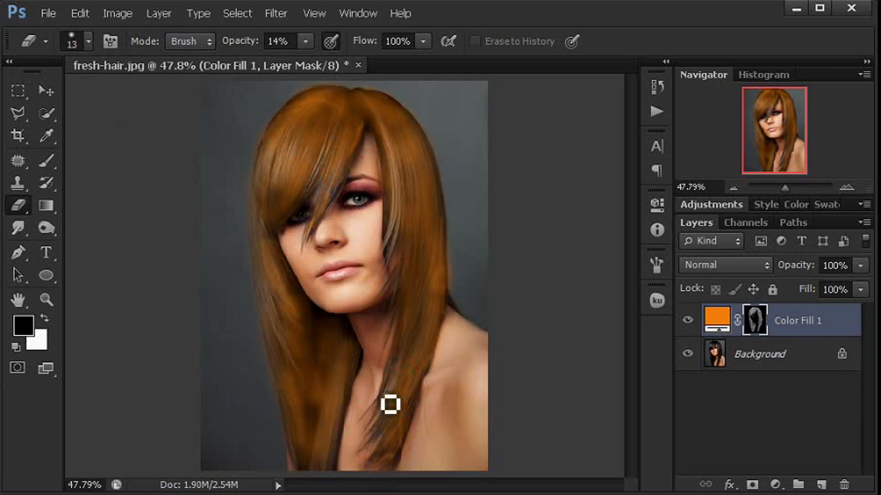
left_click_drag(393, 357, 405, 373)
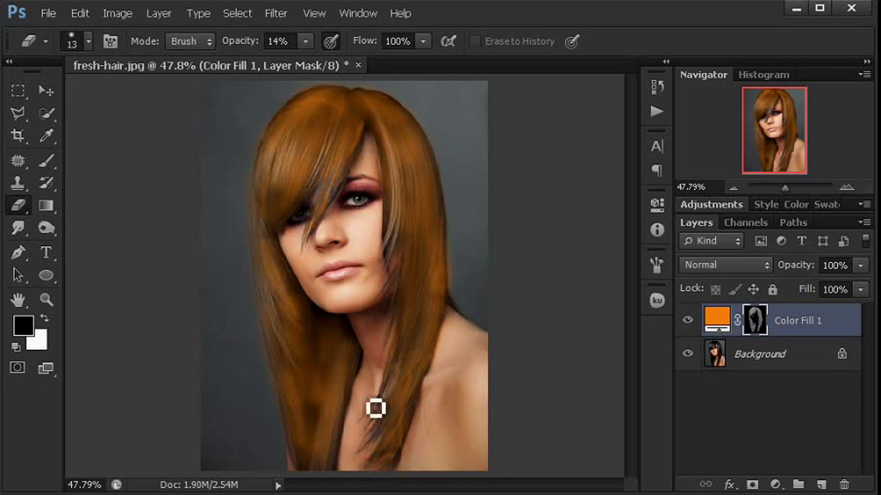
mouse_move(375, 407)
left_mouse_down()
mouse_move(344, 429)
mouse_move(344, 476)
mouse_move(340, 446)
mouse_move(340, 479)
mouse_move(321, 489)
mouse_move(305, 458)
mouse_move(312, 478)
mouse_move(321, 425)
mouse_move(304, 406)
mouse_move(299, 415)
mouse_move(310, 334)
mouse_move(289, 314)
mouse_move(336, 475)
left_mouse_up()
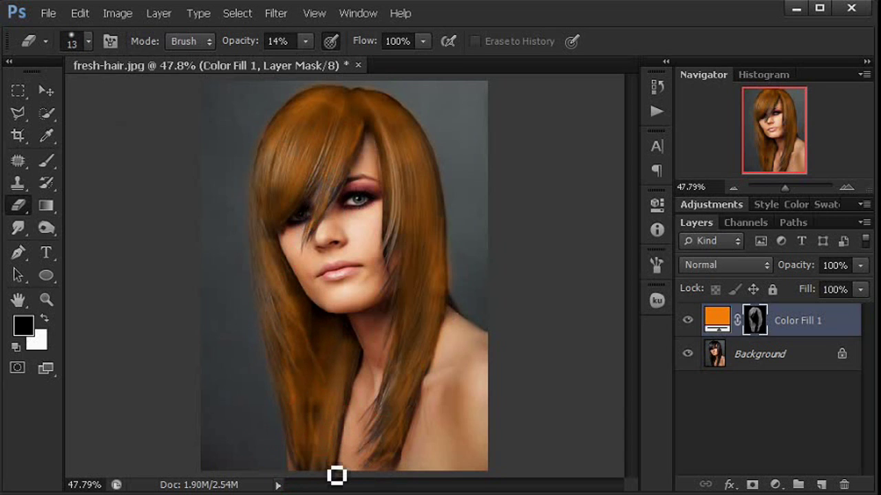
left_click(336, 478)
- Enlarge the eraser to 35 px and extend the tint up the lower strands
left_click(88, 41)
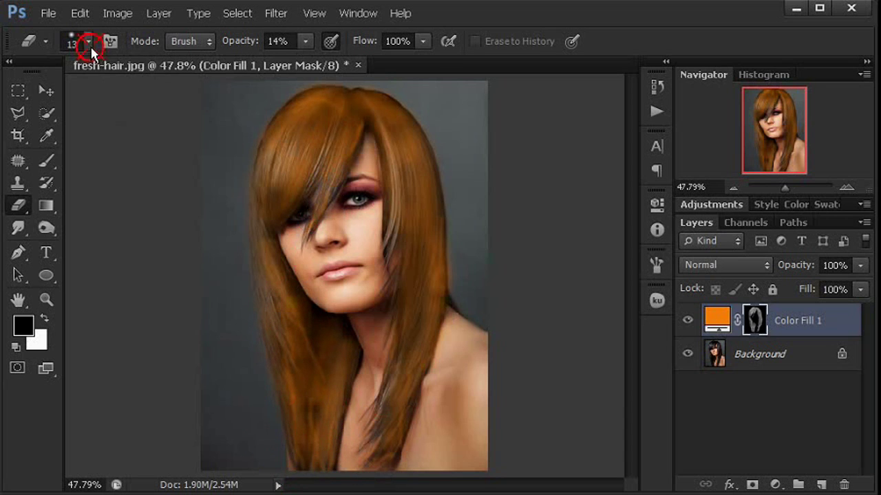
left_click_drag(40, 91, 45, 92)
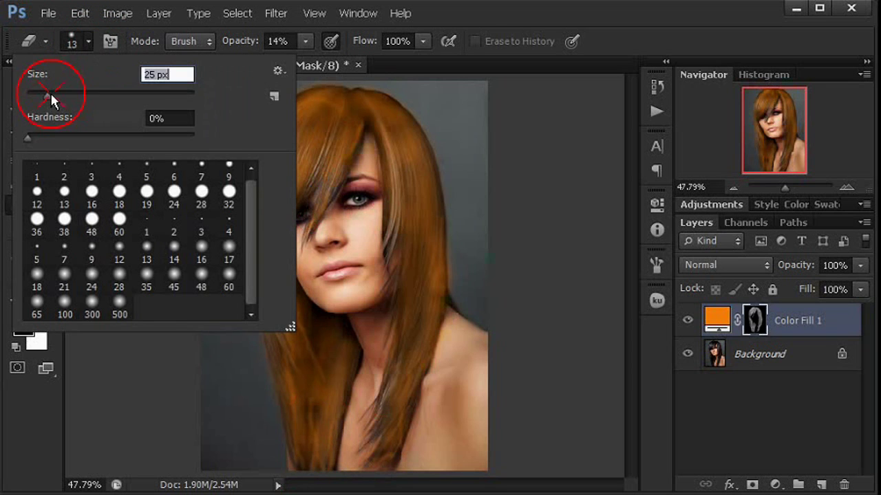
left_click(317, 454)
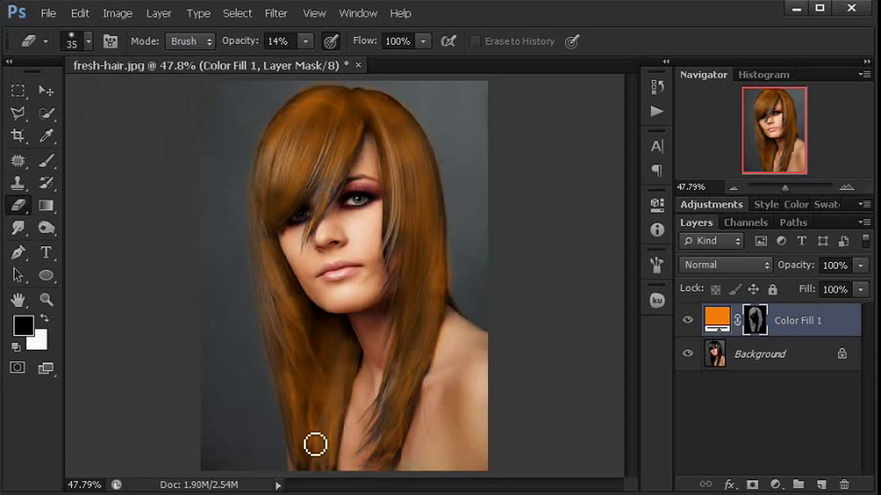
left_click(307, 450)
left_click_drag(305, 472, 304, 407)
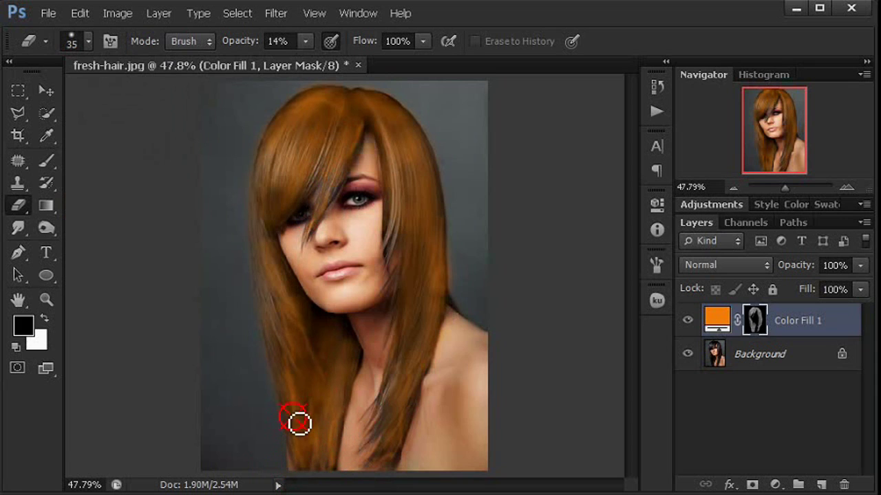
left_click(289, 351)
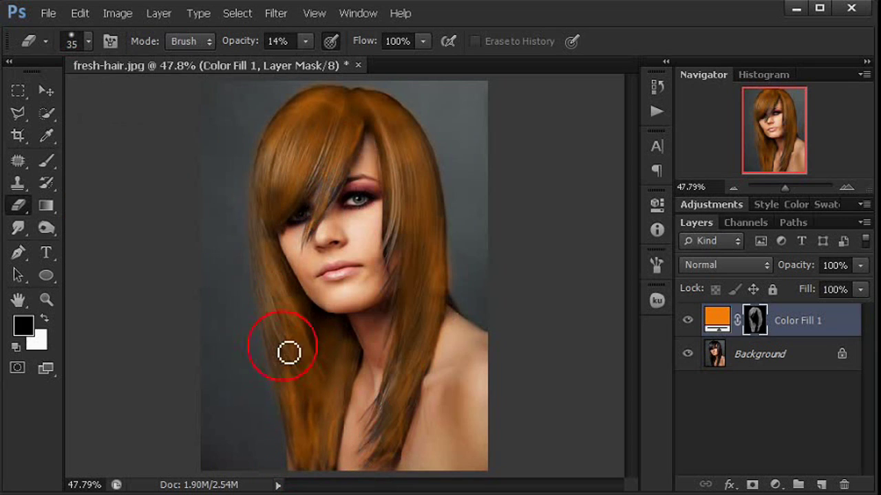
- Brush the tint over the bangs, a crown strand, and the cheek and neck edges
left_click(316, 196)
left_click_drag(316, 196, 316, 175)
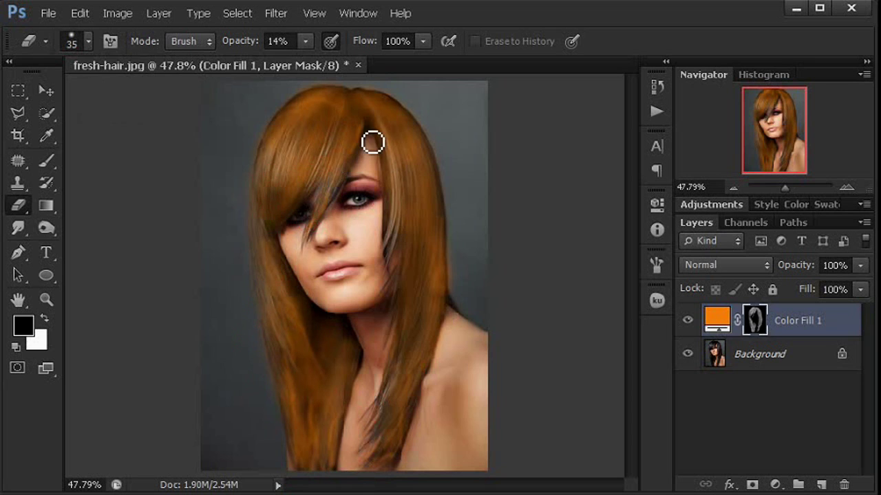
left_click_drag(383, 112, 409, 145)
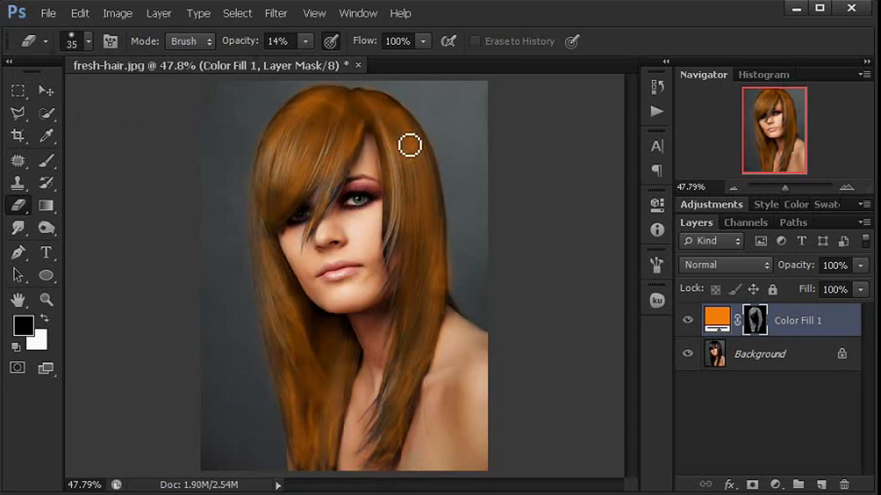
left_click_drag(424, 344, 432, 304)
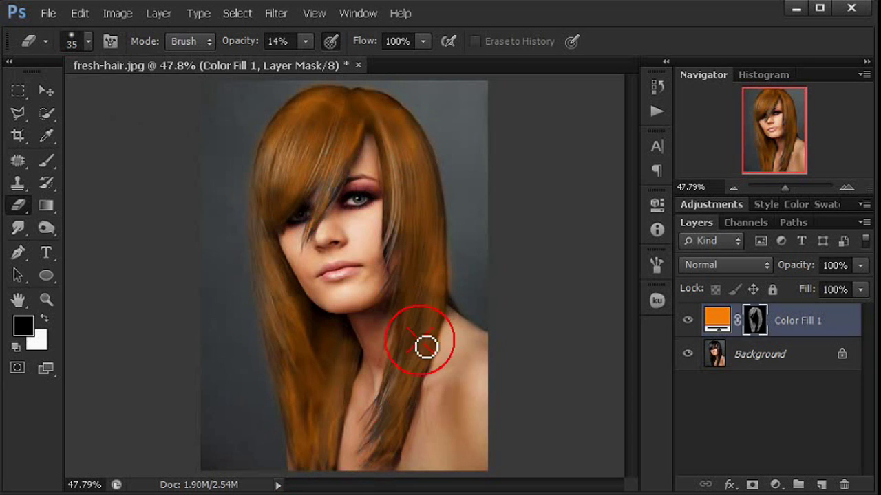
left_click(413, 321)
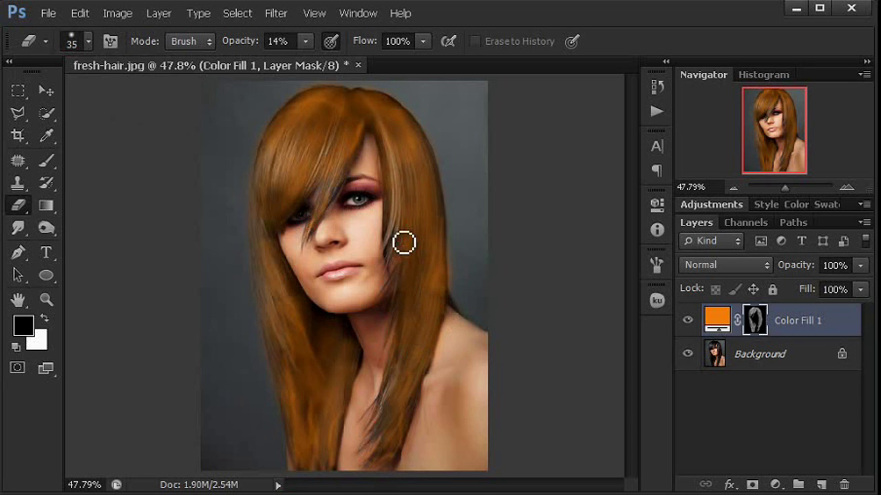
left_click_drag(395, 252, 398, 297)
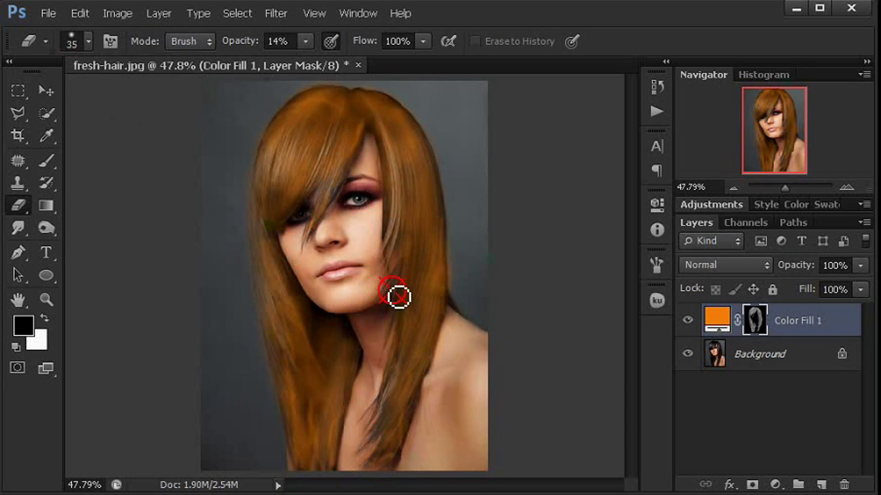
left_click(411, 367)
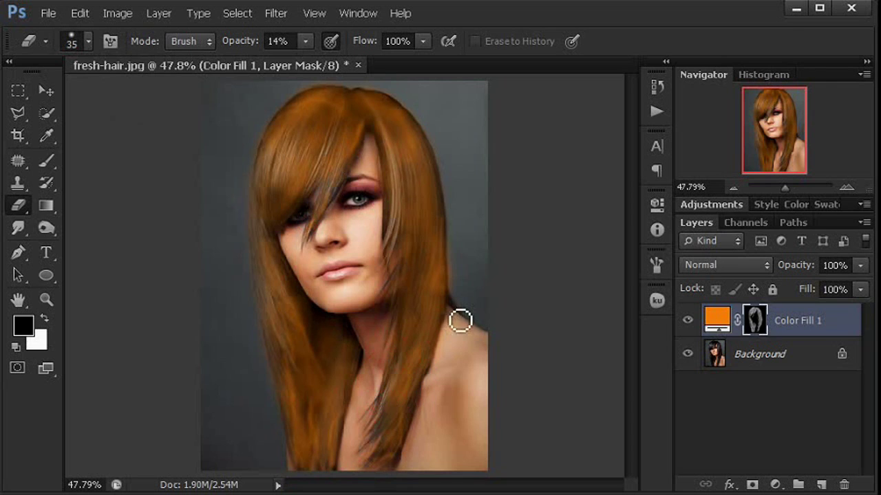
- Compare Soft Light and Overlay for Color Fill 1, settling on Soft Light
left_click(722, 266)
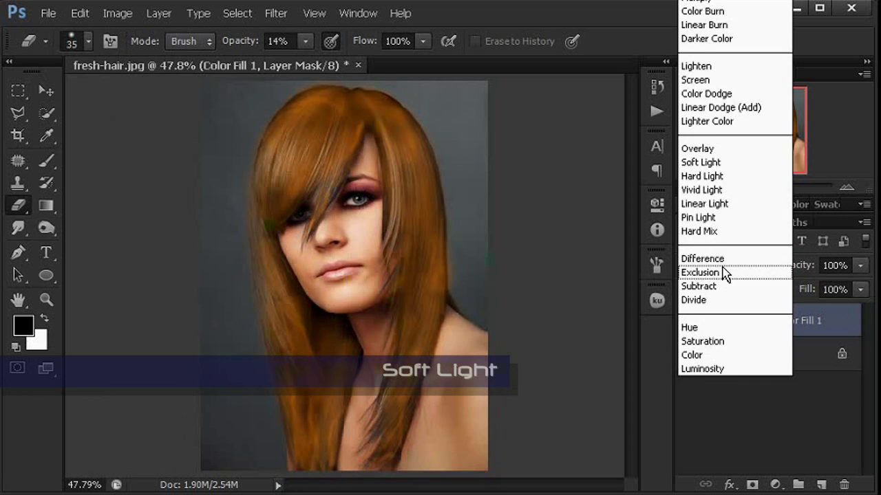
left_click(726, 164)
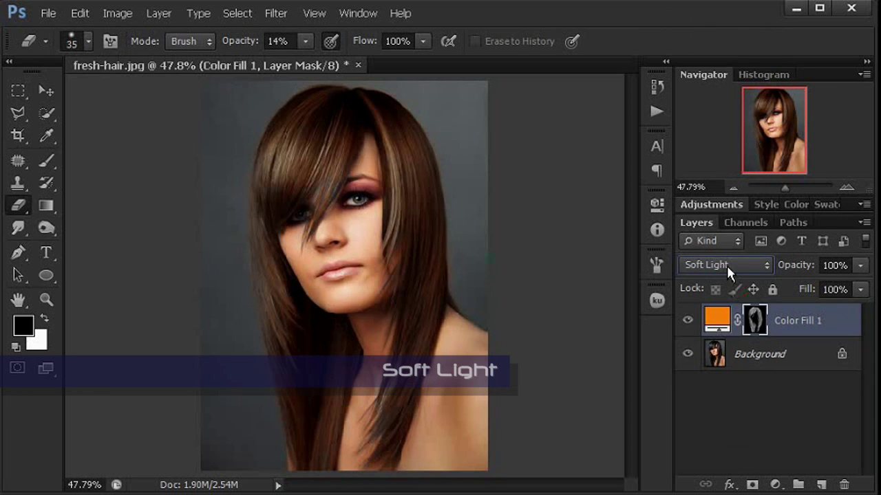
left_click(727, 266)
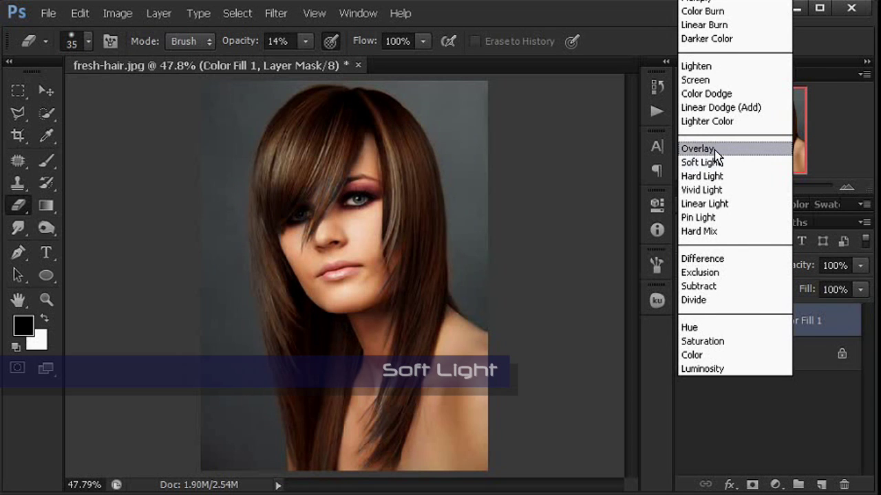
left_click(713, 149)
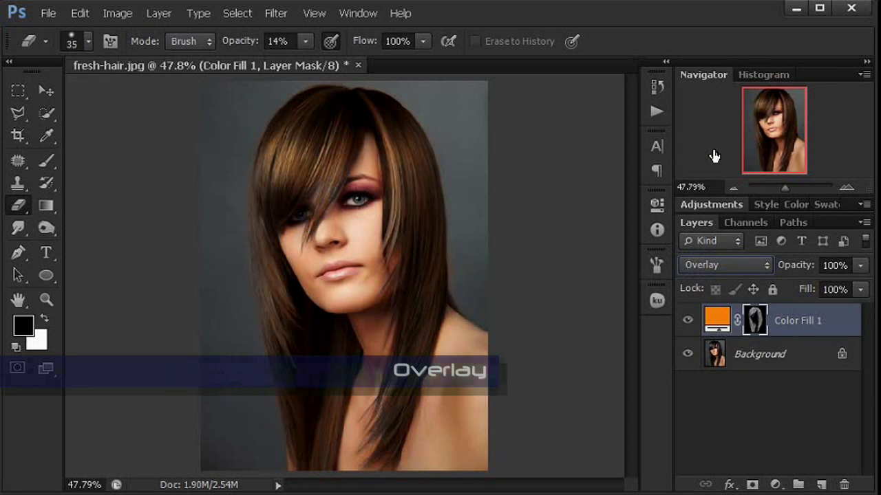
left_click(709, 272)
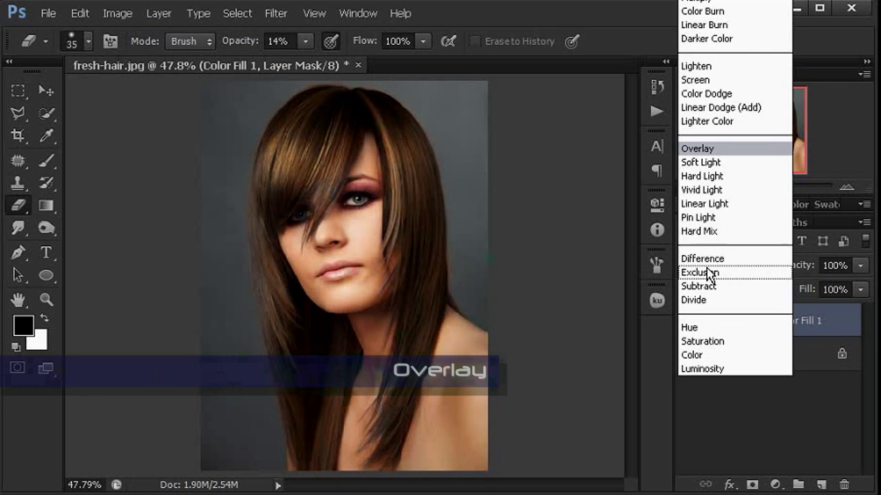
left_click(735, 167)
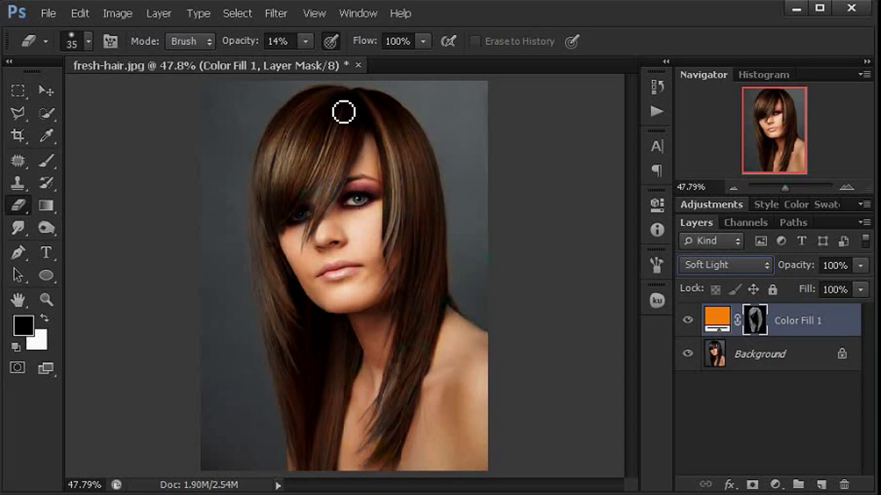
- Touch up the tint beside the hair and on the hair over the shoulder
left_click(687, 322)
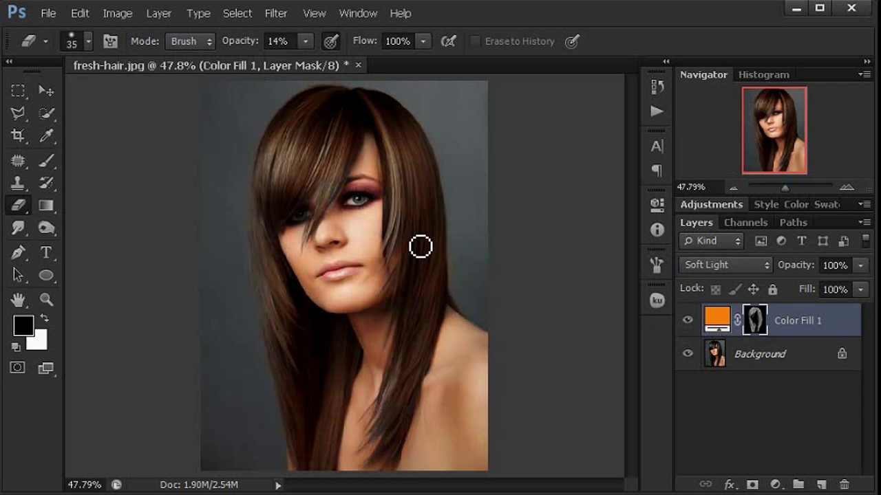
left_click(421, 274)
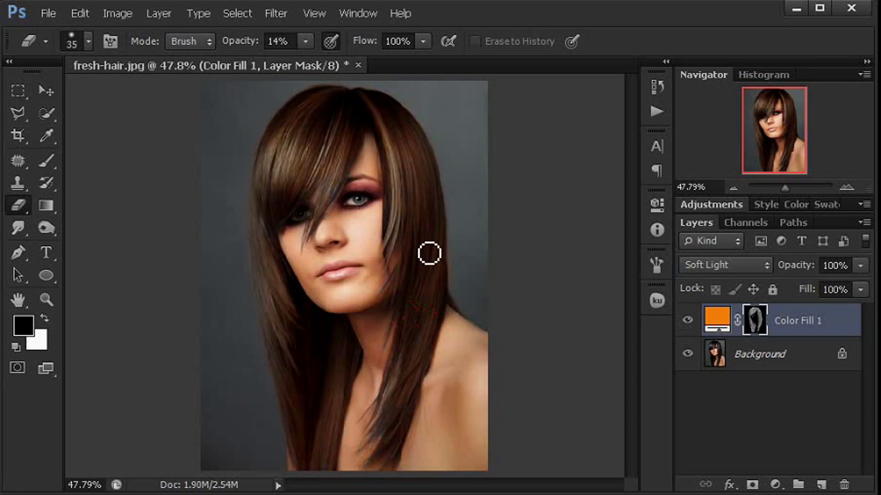
left_click(421, 260)
left_click(403, 366)
- Refine the tint on the shoulder hair, neck strands and right-side hair
left_click(417, 353)
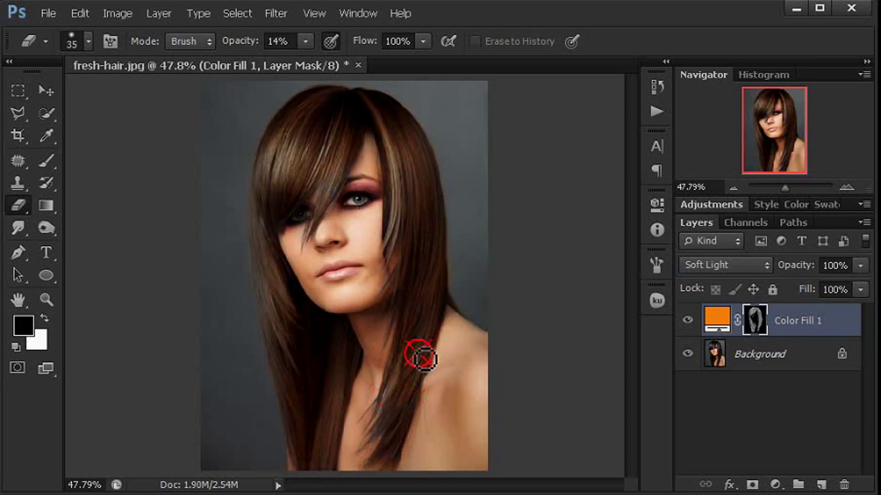
left_click(383, 426)
left_click(411, 399)
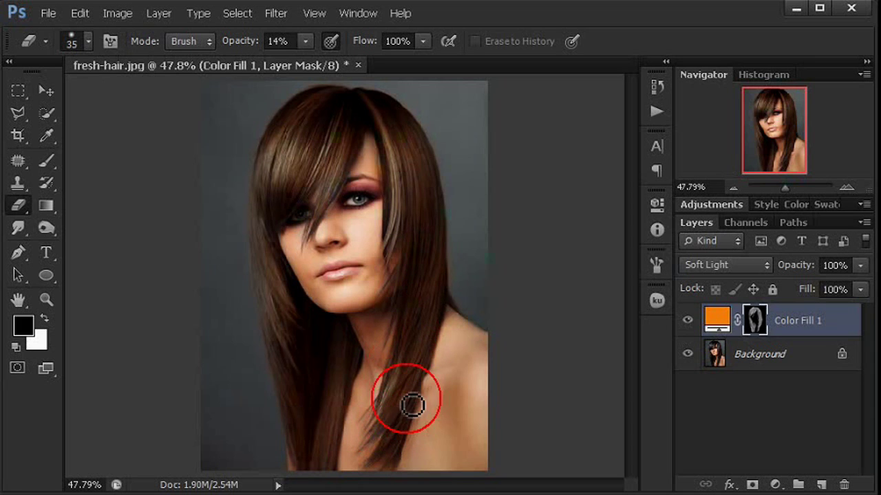
left_click(395, 444)
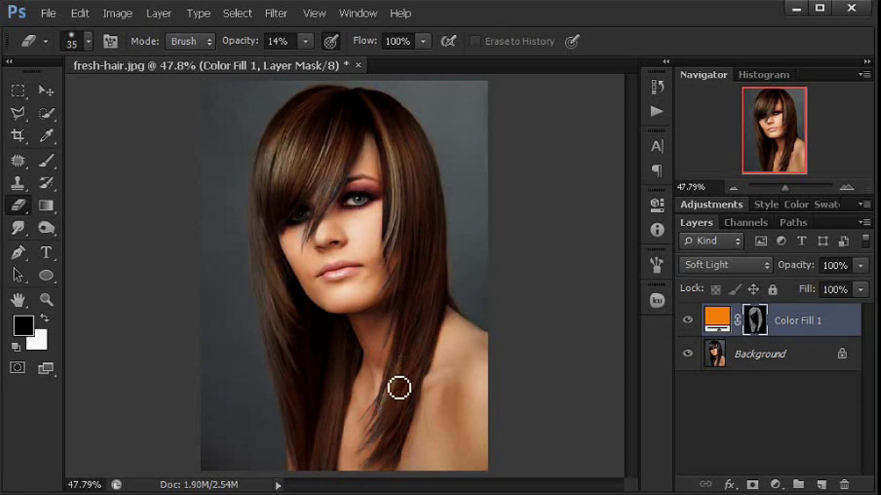
left_click(400, 370)
left_click(427, 345)
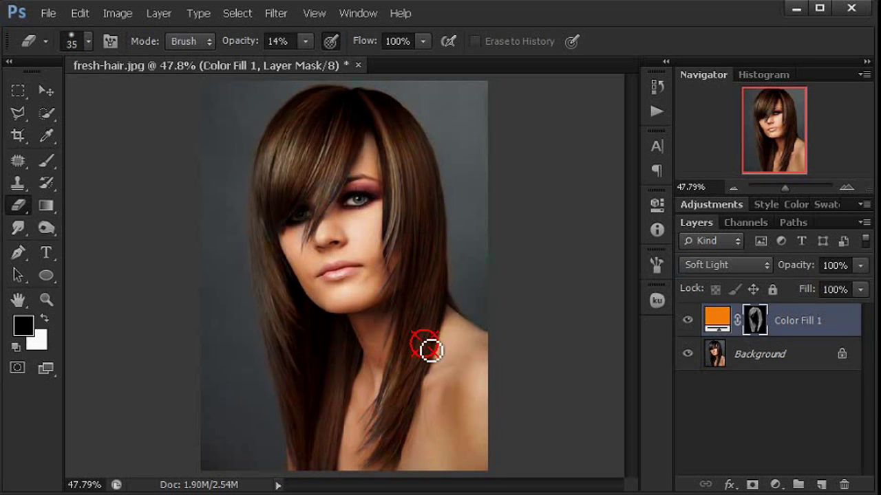
left_click(434, 321)
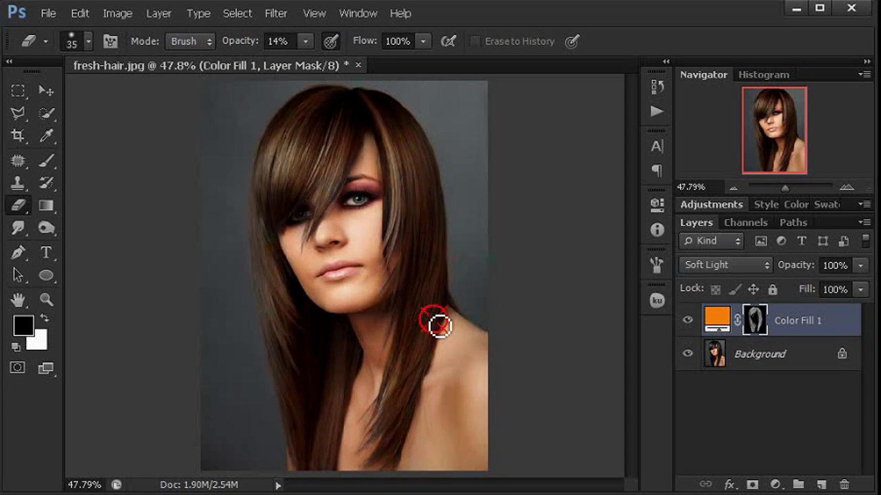
left_click(431, 224)
left_click(401, 179)
left_click(401, 238)
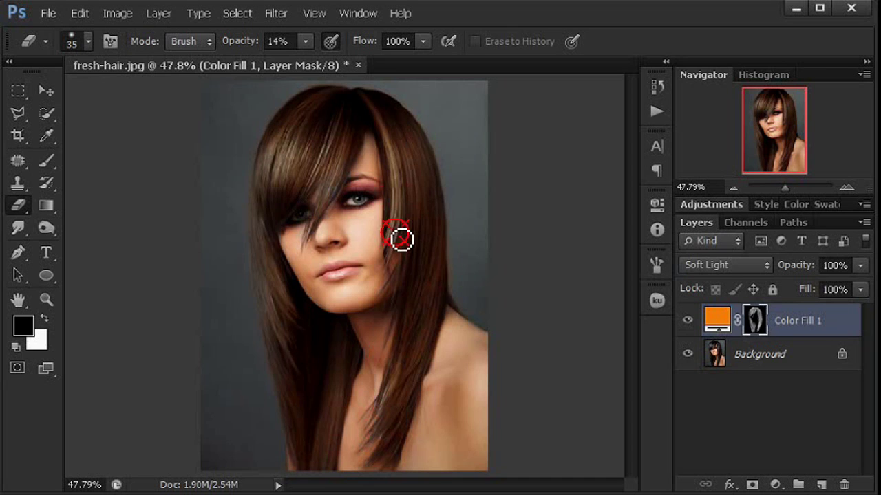
- Refine the mask across the crown, left hair edge, lower hair and forehead
left_click(375, 112)
left_click(328, 105)
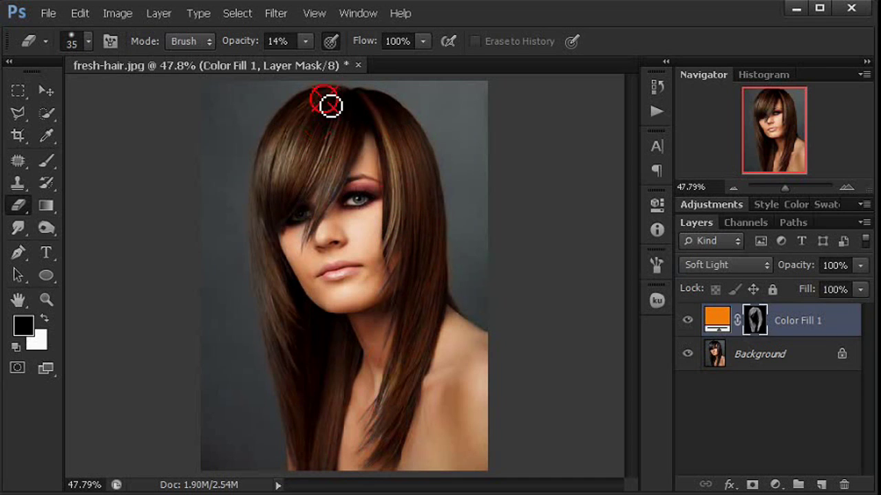
left_click(276, 142)
left_click(271, 224)
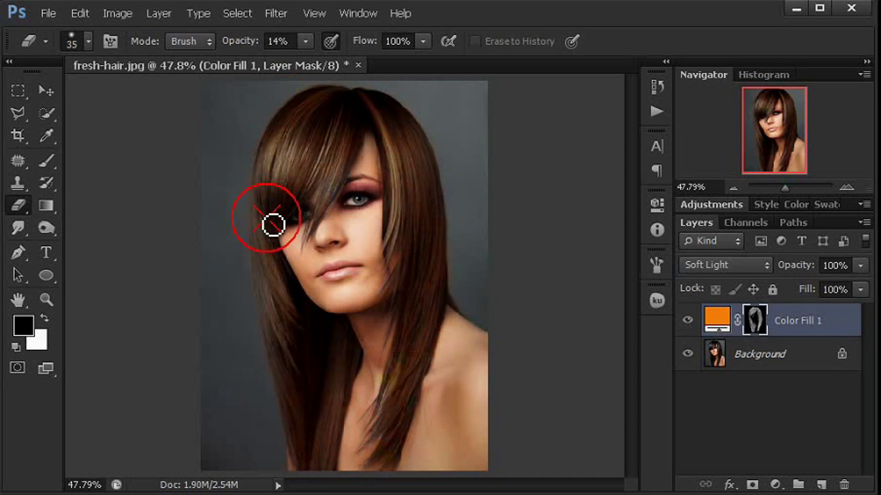
left_click(278, 338)
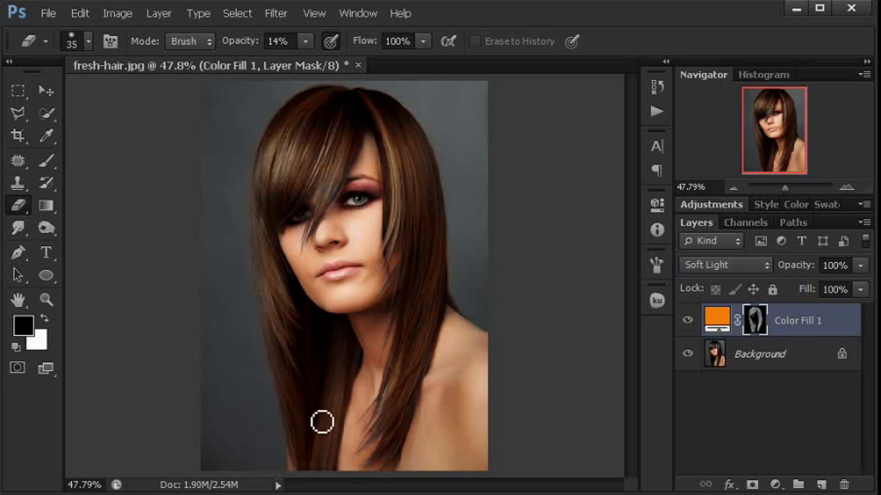
left_click(324, 370)
left_click(299, 158)
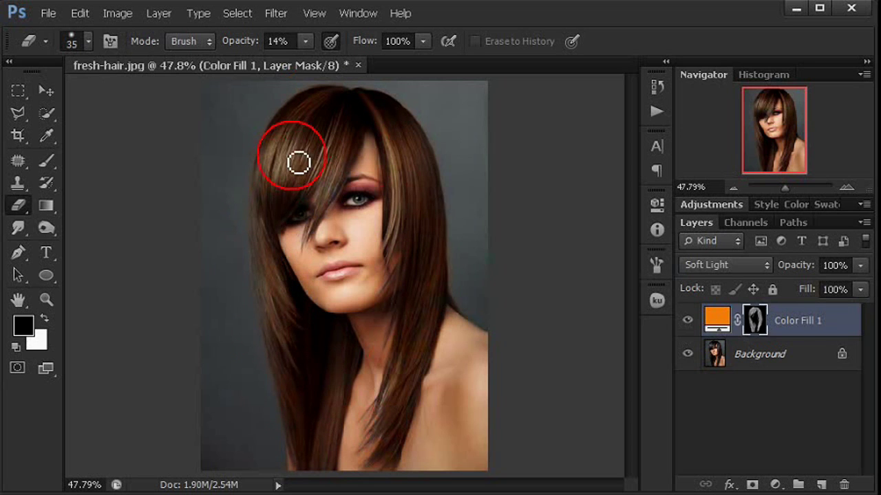
left_click(301, 179)
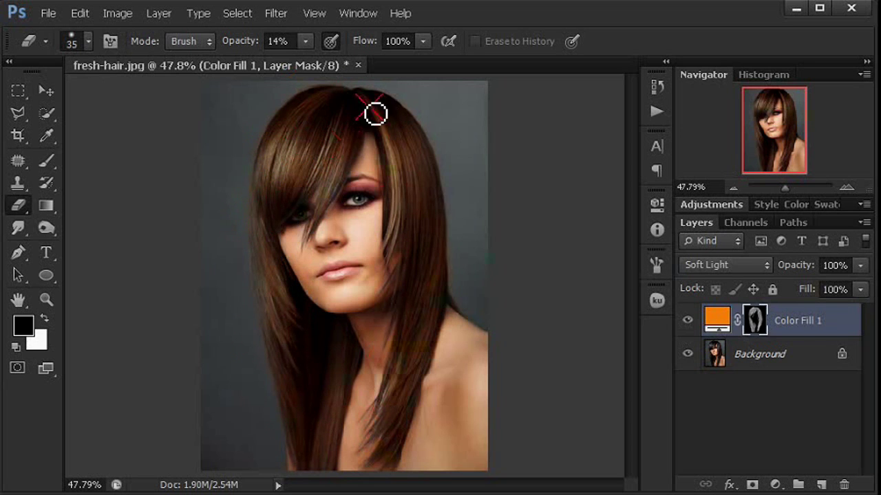
left_click(403, 122)
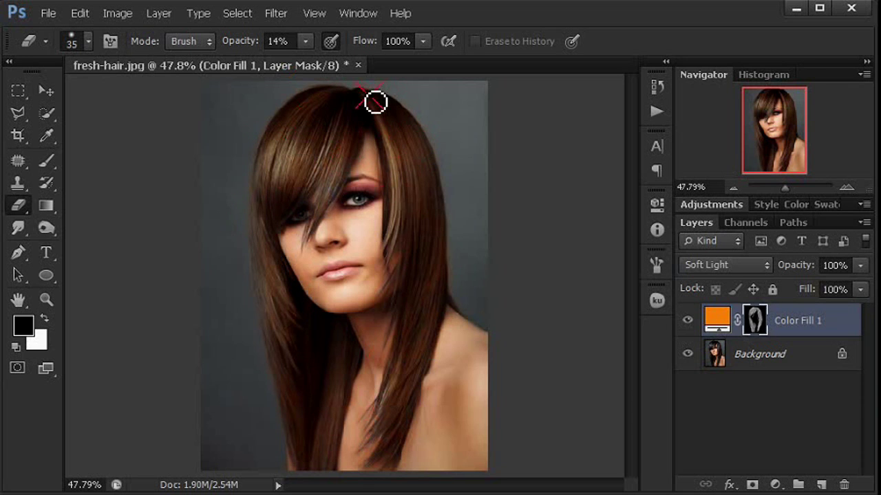
- Touch up the mask by the neck, left side, crown, fringe and side of the head
left_click(424, 354)
left_click(410, 389)
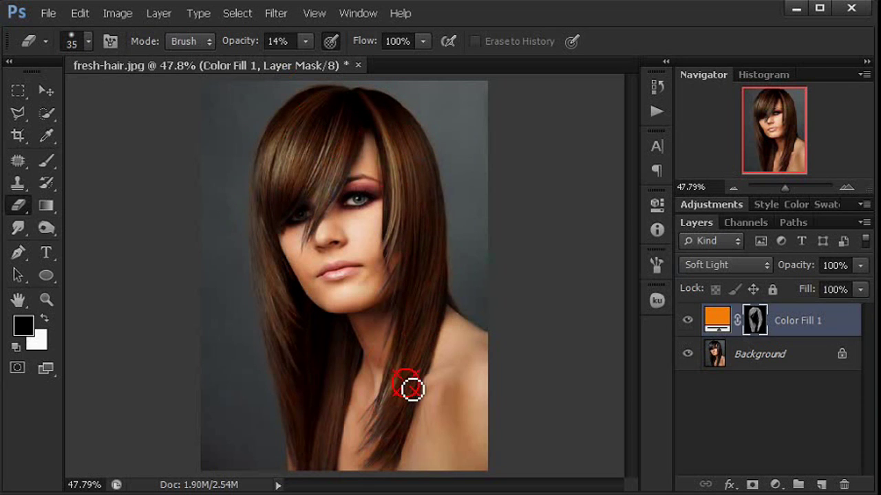
left_click(402, 399)
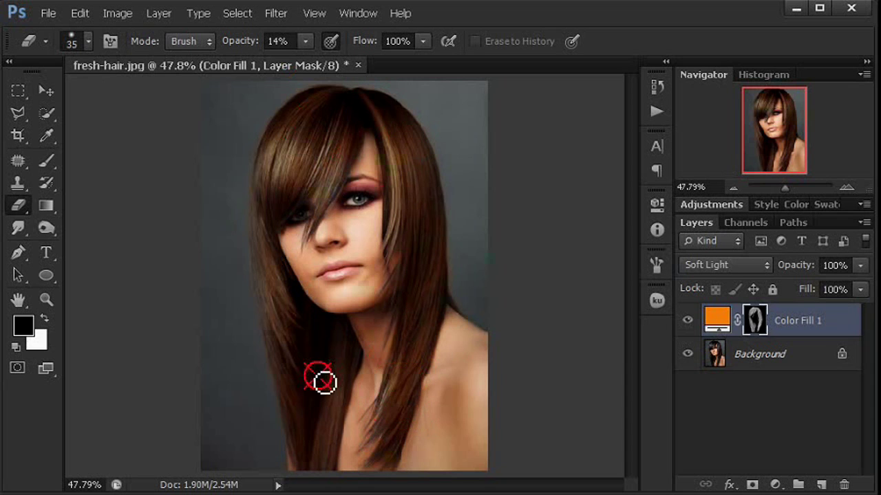
left_click(267, 275)
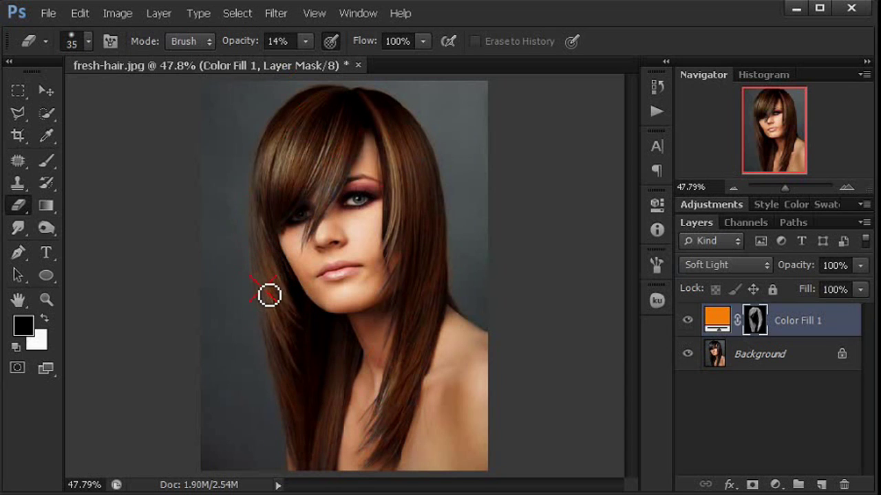
left_click(312, 121)
left_click(330, 154)
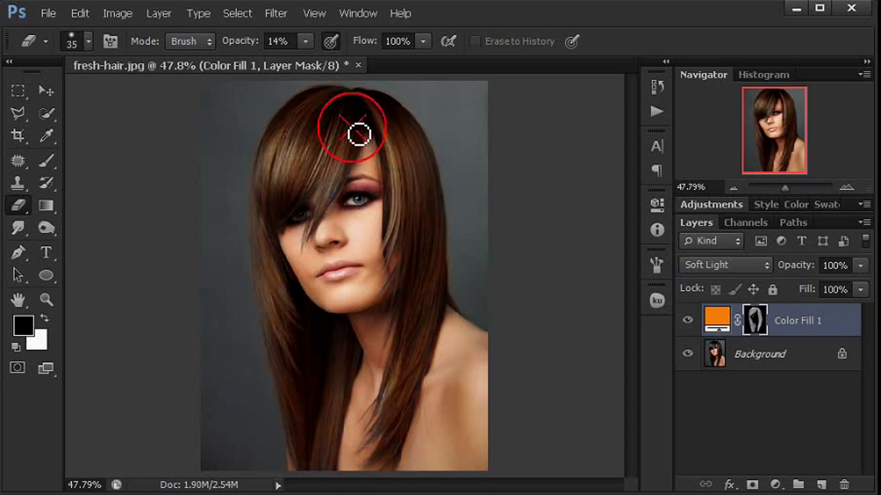
left_click(333, 205)
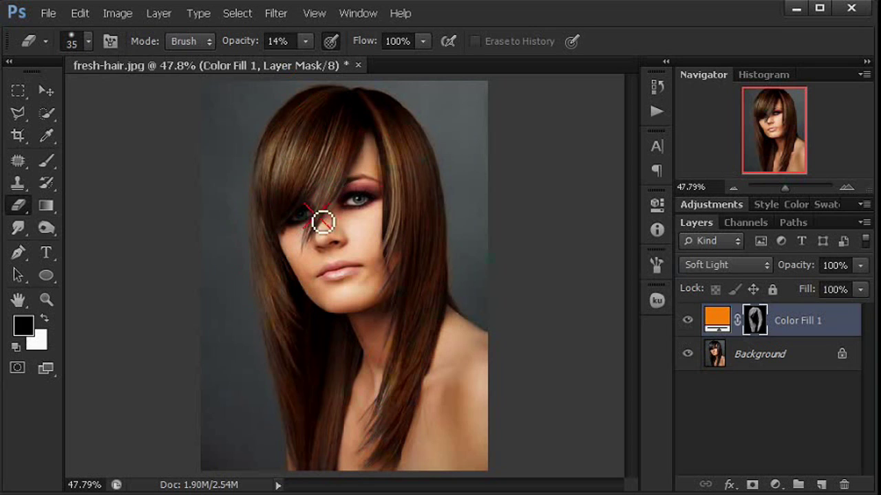
left_click(362, 149)
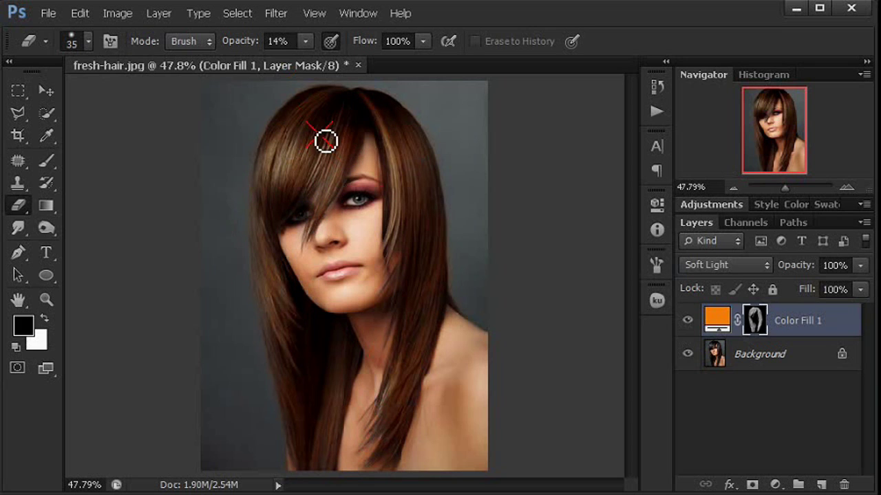
left_click(418, 162)
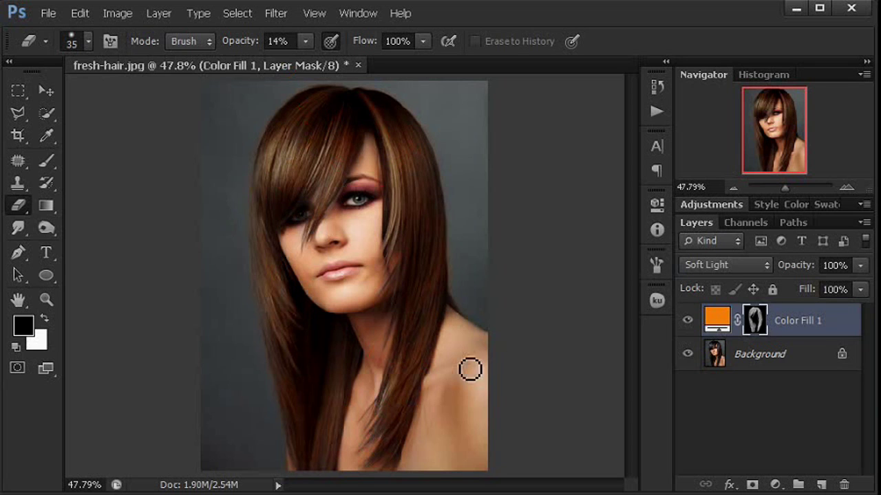
mouse_move(403, 350)
left_mouse_down()
mouse_move(395, 443)
mouse_move(377, 447)
left_mouse_up()
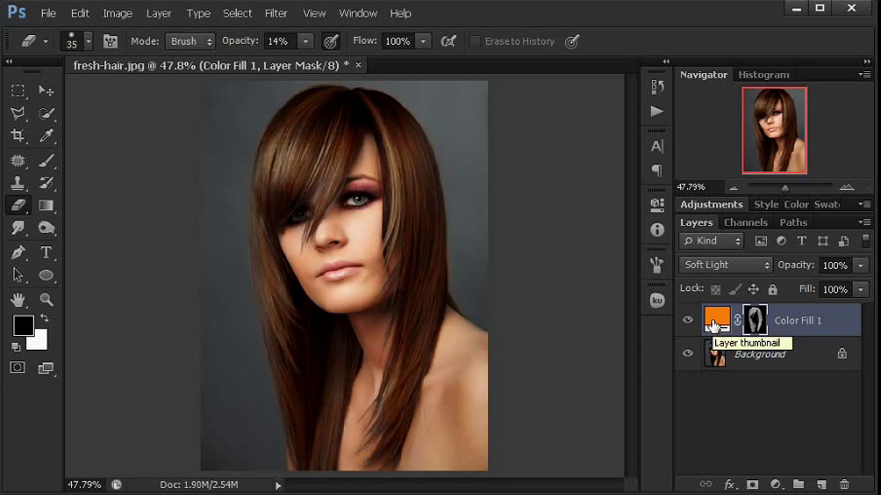
left_click(606, 18)
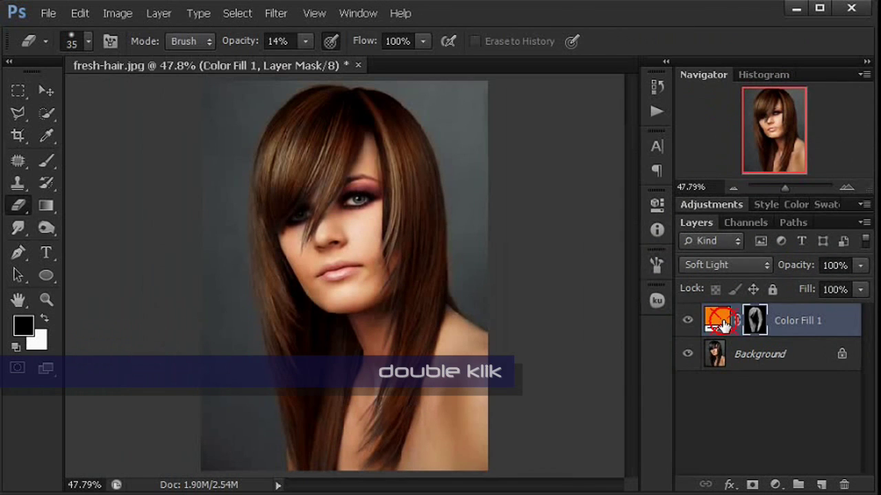
double_click(723, 324)
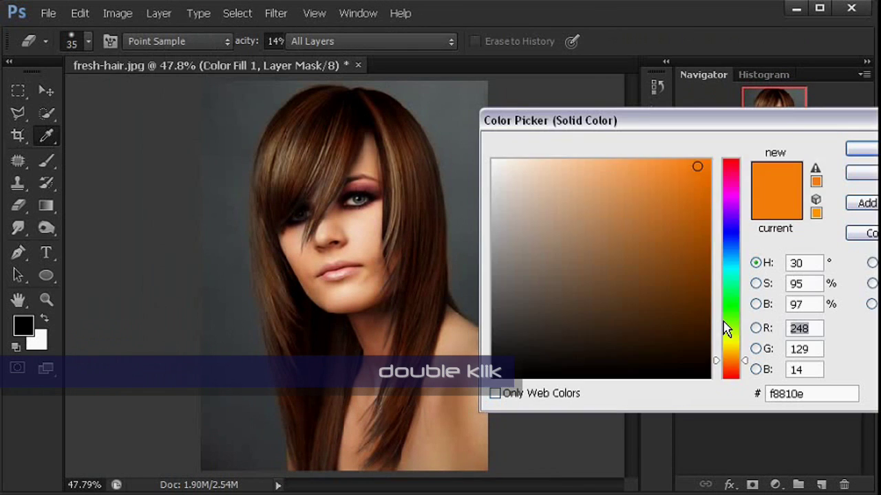
left_click_drag(690, 124, 640, 118)
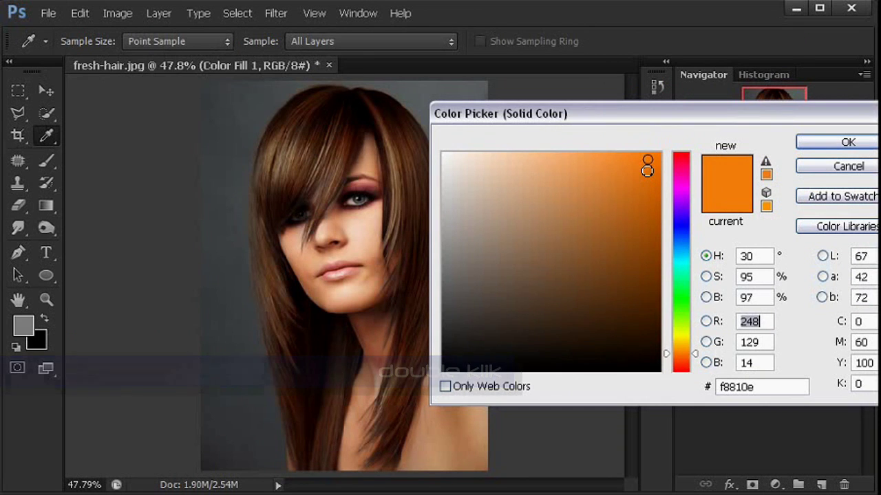
left_click_drag(696, 358, 697, 245)
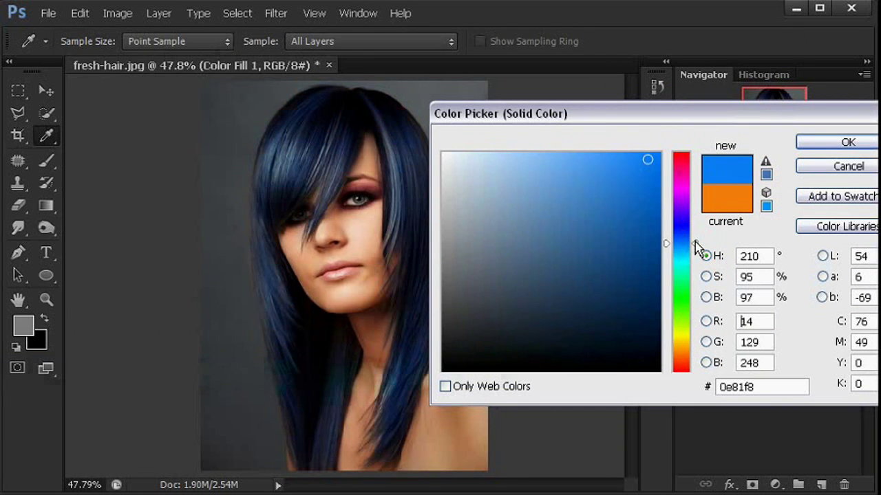
left_click_drag(696, 249, 692, 196)
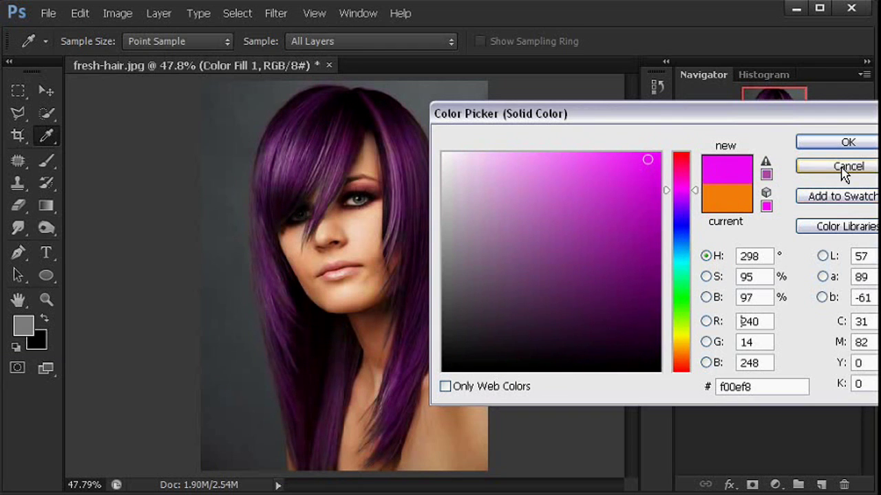
left_click(833, 142)
key("e")
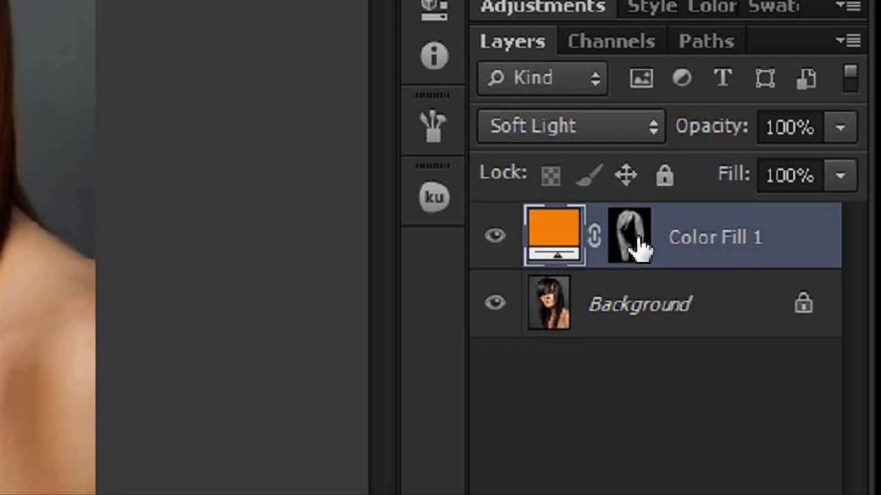
- Target Color Fill 1's mask and Ctrl+click it to select the hair
left_click(640, 249)
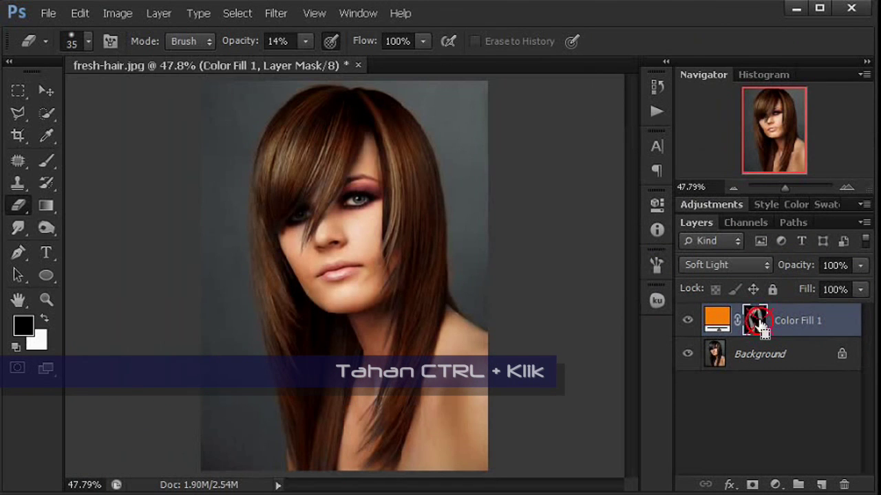
left_click(758, 320, "ctrl")
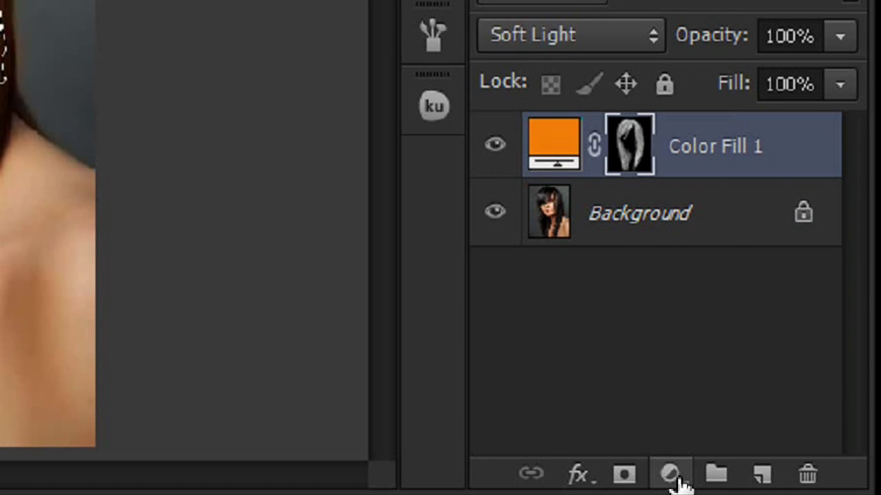
- Add Color Fill 2 in saturated blue 1a4cdb, masked to the hair selection
left_click(670, 475)
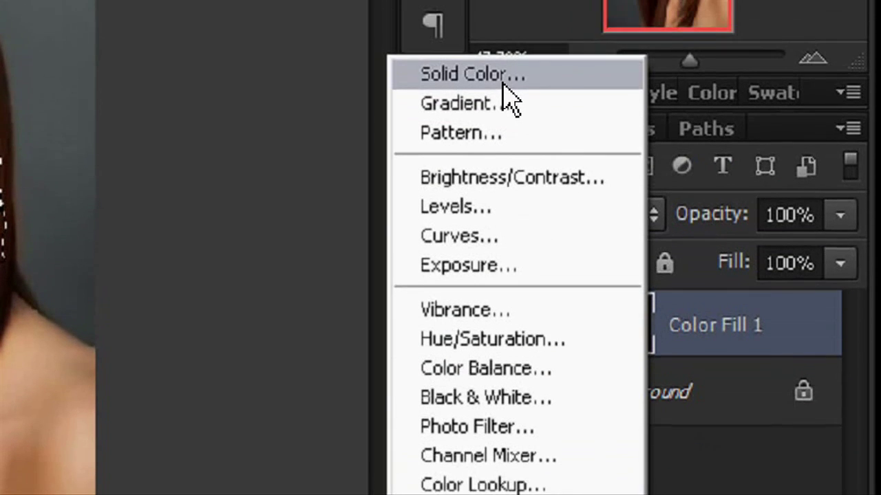
left_click(504, 135)
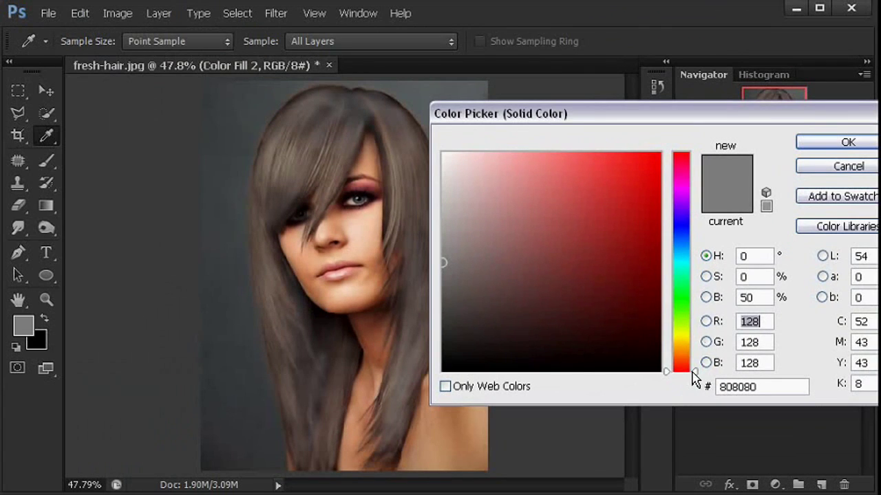
left_click_drag(693, 372, 691, 235)
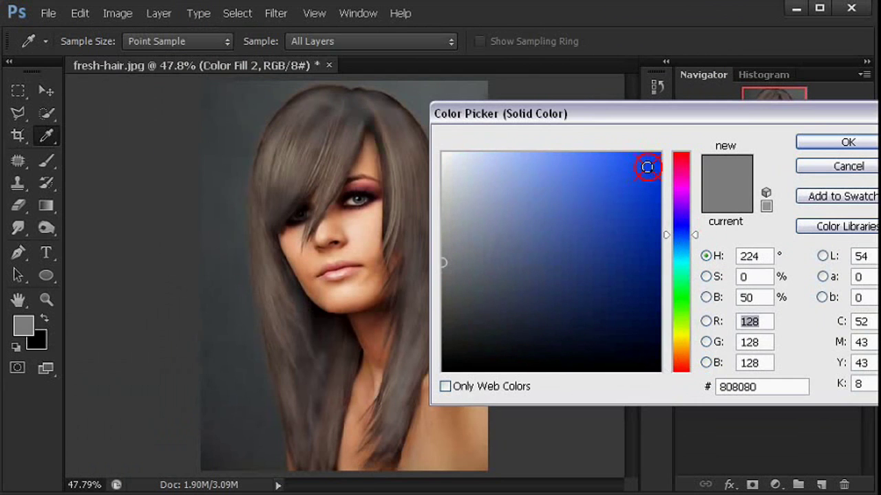
left_click(634, 183)
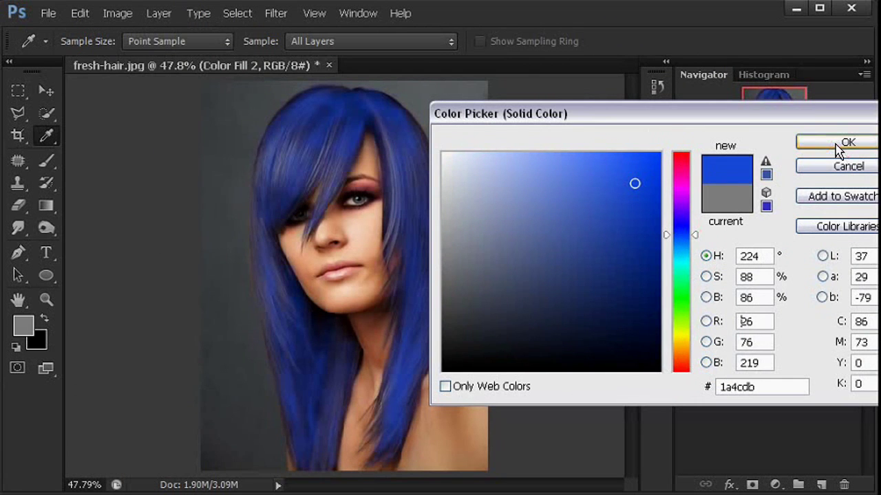
key("Return")
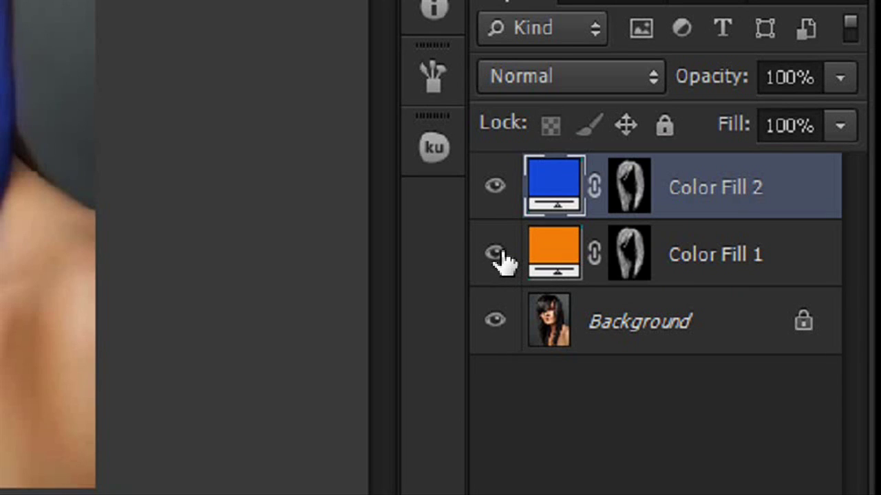
- Hide orange Color Fill 1 and set blue Color Fill 2 to Overlay, after trying Soft Light
left_click(500, 255)
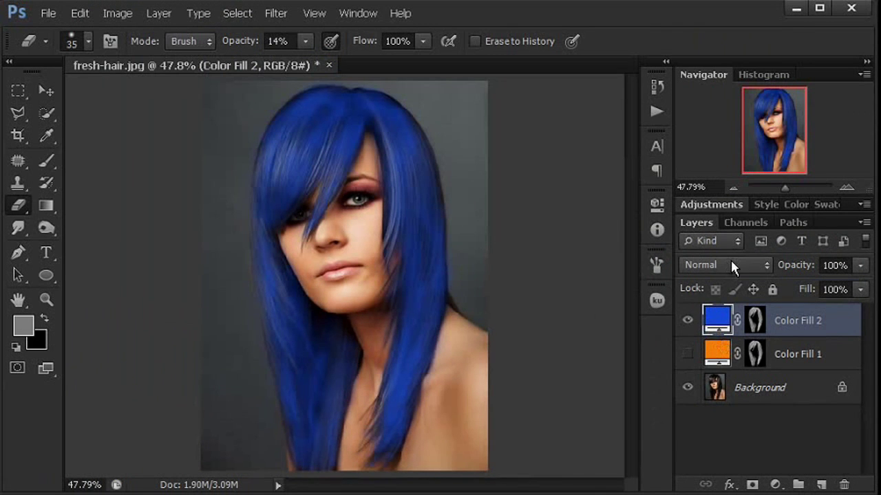
left_click(732, 263)
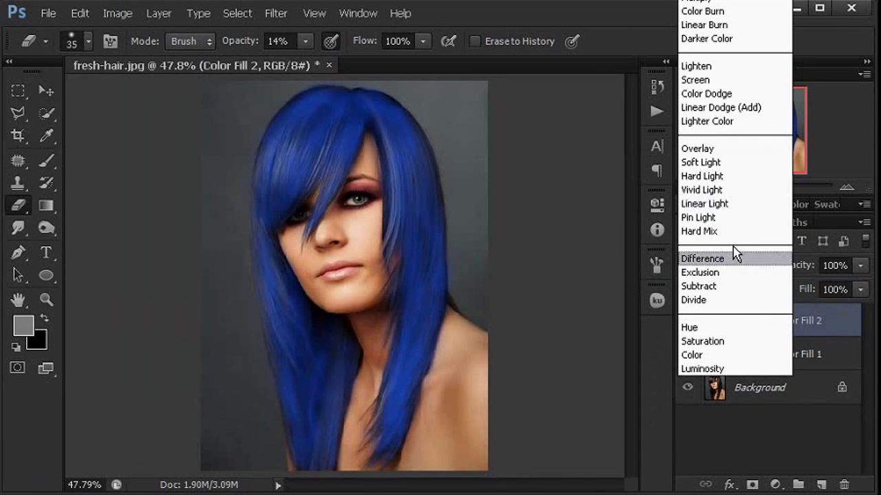
left_click(716, 163)
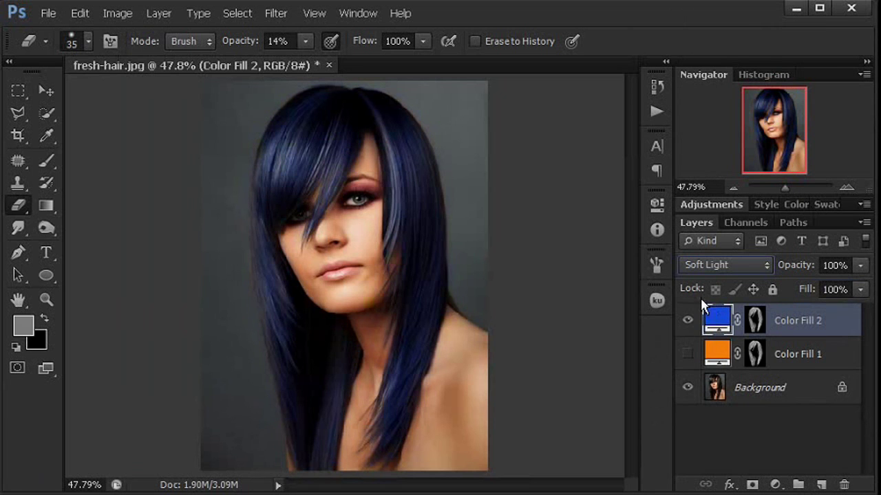
left_click(712, 267)
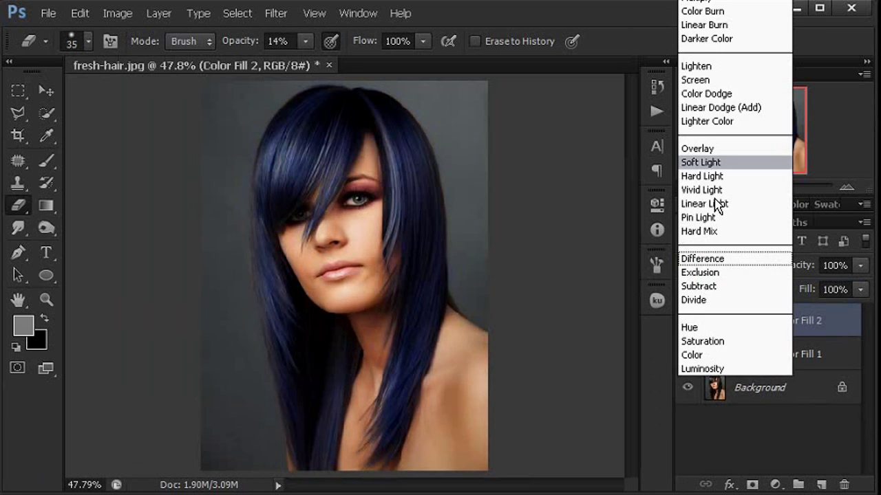
left_click(712, 145)
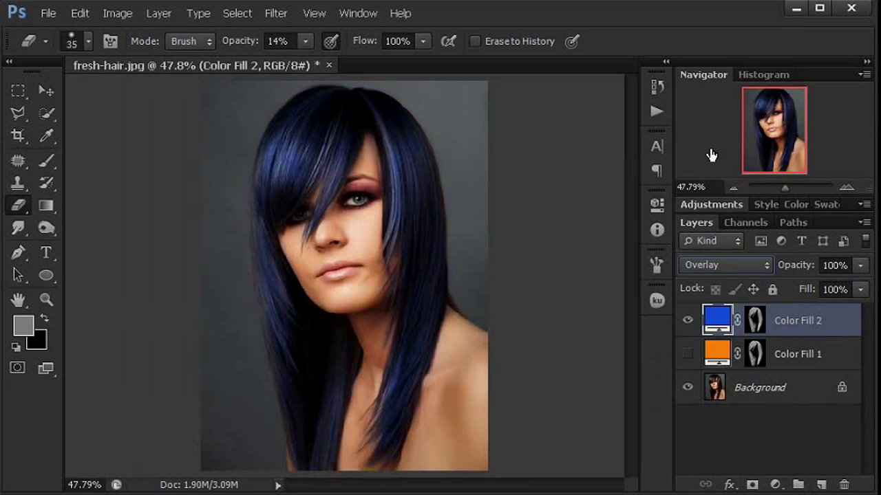